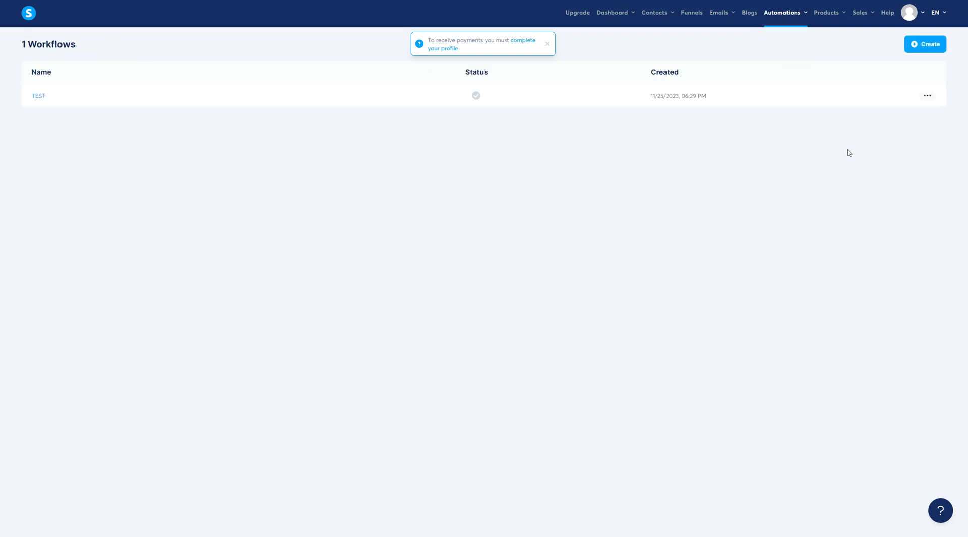
Step: Remove the TEST workflow and open the Create workflow dialog
left_click(927, 95)
left_click(898, 146)
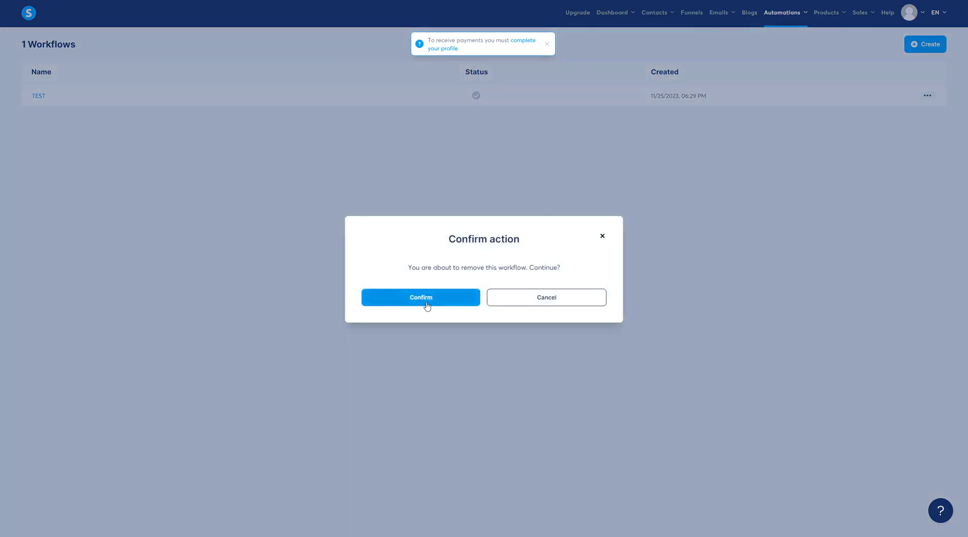
left_click(427, 306)
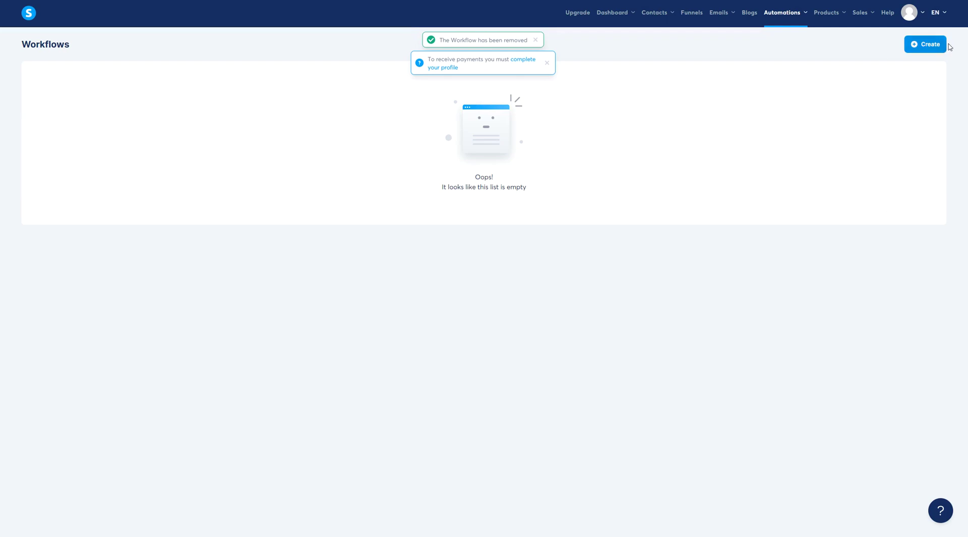
left_click(925, 45)
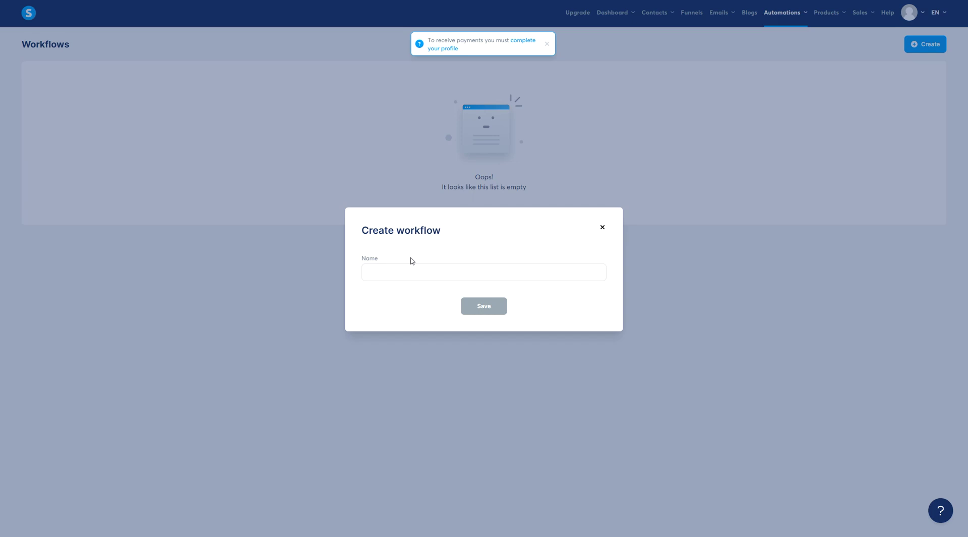
Step: Close the Create workflow dialog and sketch the main row of plan boxes with the screen pen
left_click(602, 228)
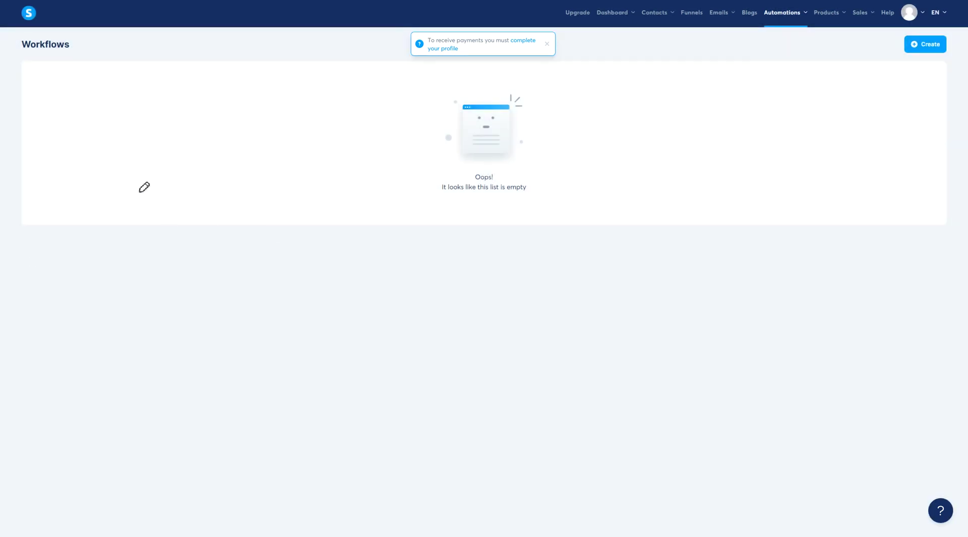
left_click_drag(139, 196, 137, 275)
mouse_move(145, 197)
left_mouse_down()
mouse_move(262, 267)
mouse_move(195, 275)
left_mouse_up()
left_click_drag(321, 231, 436, 241)
left_click_drag(489, 186, 492, 258)
left_click_drag(495, 177, 575, 270)
left_click_drag(672, 220, 750, 216)
mouse_move(794, 170)
left_mouse_down()
mouse_move(790, 255)
mouse_move(853, 255)
left_mouse_up()
Step: Sketch the branch arrows, branch steps and links below the plan, then clear the annotations
mouse_move(341, 204)
left_mouse_down()
mouse_move(355, 177)
mouse_move(353, 199)
left_mouse_up()
left_click_drag(358, 216, 360, 343)
left_click_drag(351, 330, 404, 372)
left_click_drag(423, 382, 437, 370)
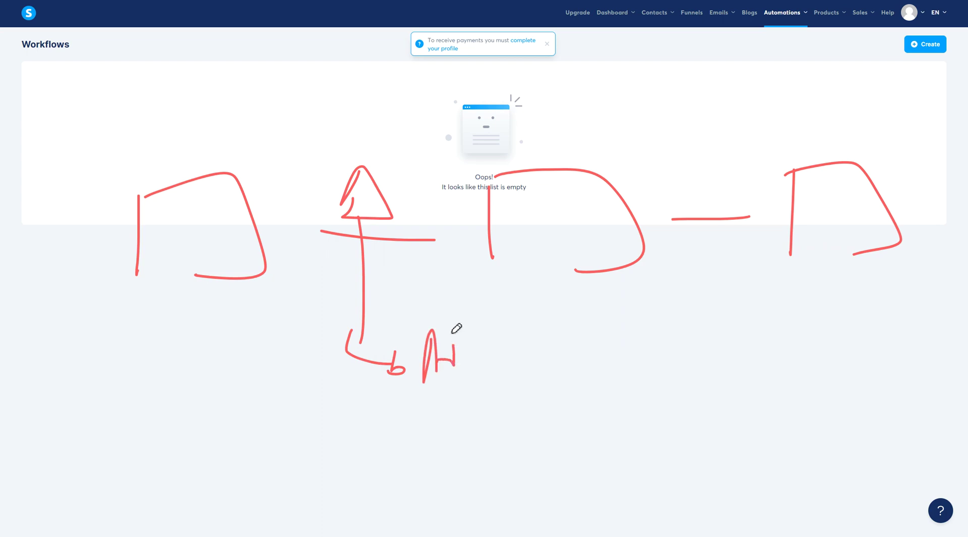
left_click_drag(451, 331, 451, 372)
left_click_drag(437, 361, 501, 362)
left_click_drag(509, 222, 665, 224)
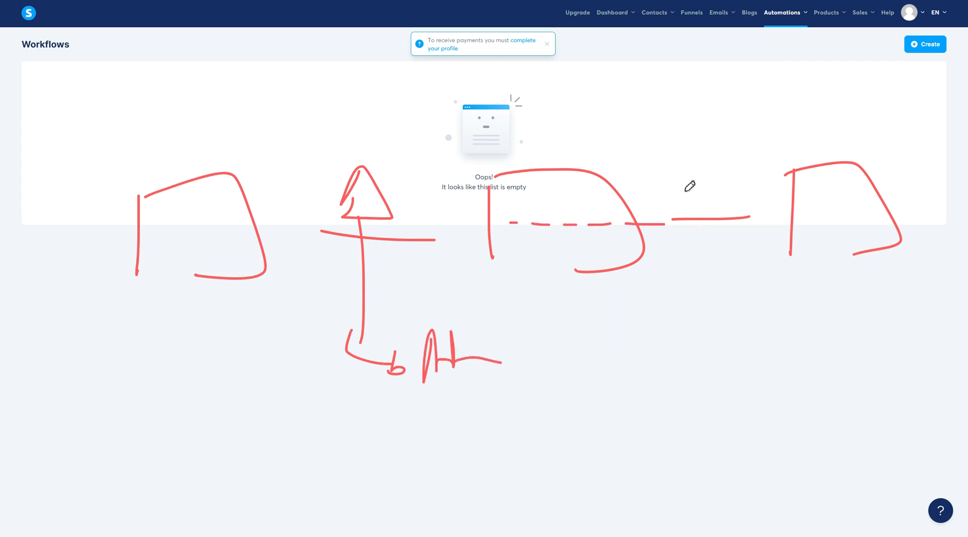
mouse_move(695, 181)
left_mouse_down()
mouse_move(713, 272)
mouse_move(710, 378)
left_mouse_up()
left_click_drag(682, 370, 727, 379)
mouse_move(759, 386)
left_mouse_down()
mouse_move(773, 352)
mouse_move(860, 340)
left_mouse_up()
mouse_move(429, 391)
left_mouse_down()
mouse_move(451, 447)
mouse_move(493, 464)
left_mouse_up()
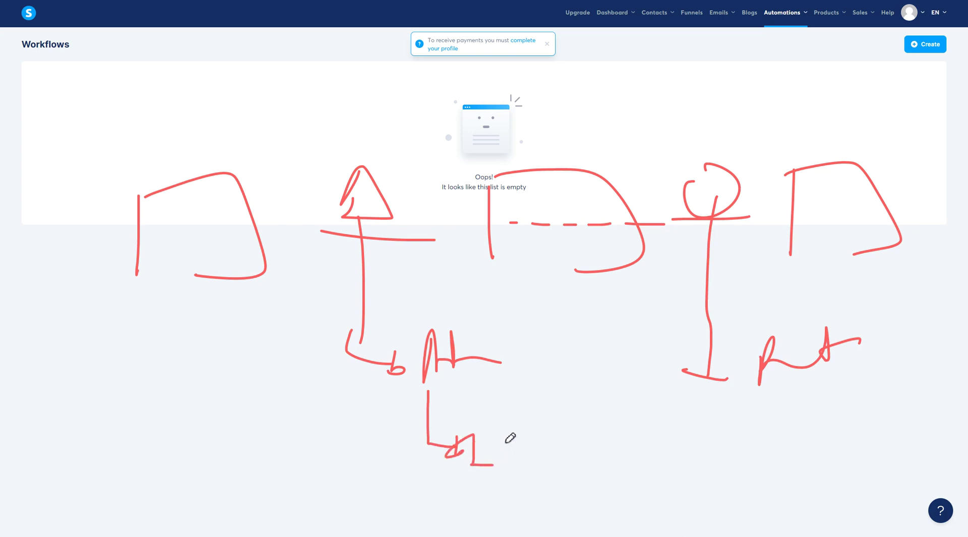
mouse_move(513, 421)
left_mouse_down()
mouse_move(716, 289)
mouse_move(725, 297)
left_mouse_up()
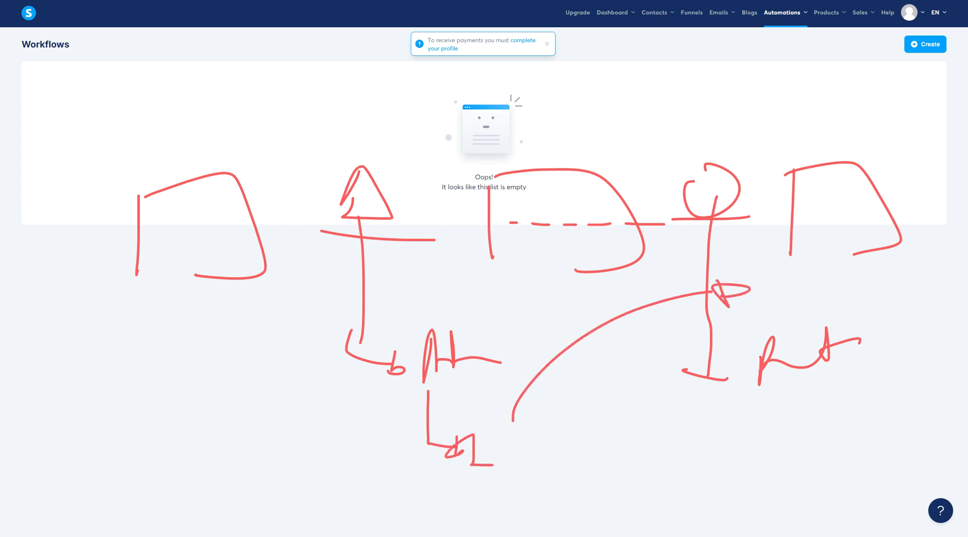
key("Escape")
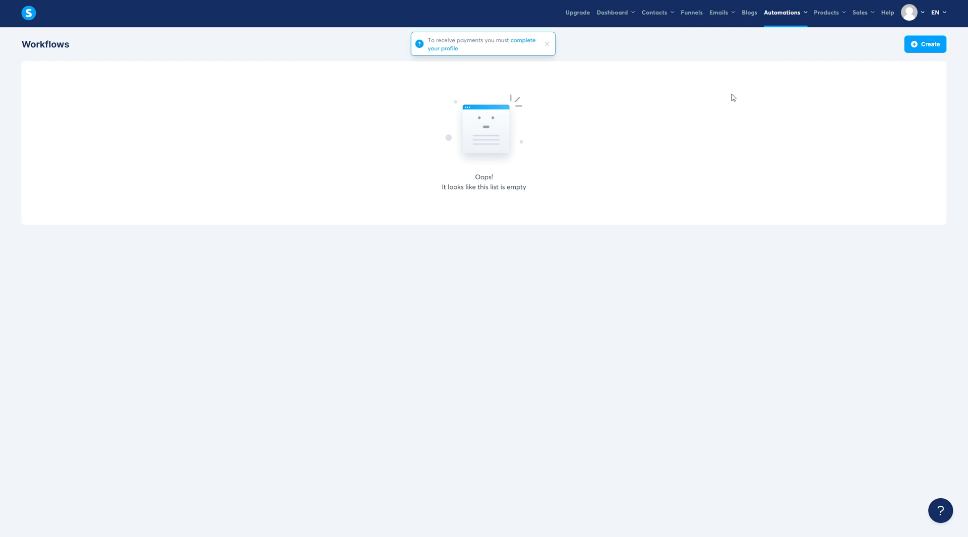
Step: Dismiss the profile reminder and save a new workflow named 'ebook'
left_click(546, 45)
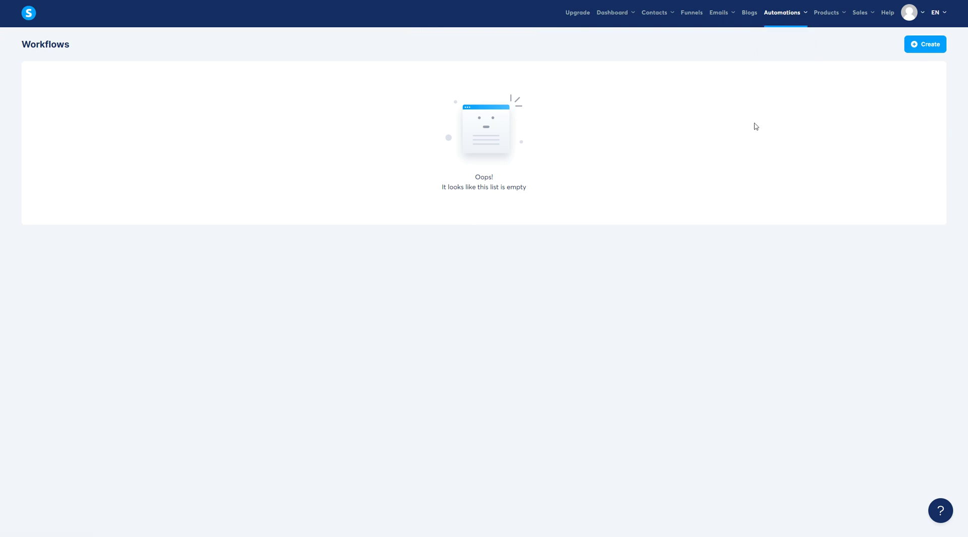
left_click(925, 44)
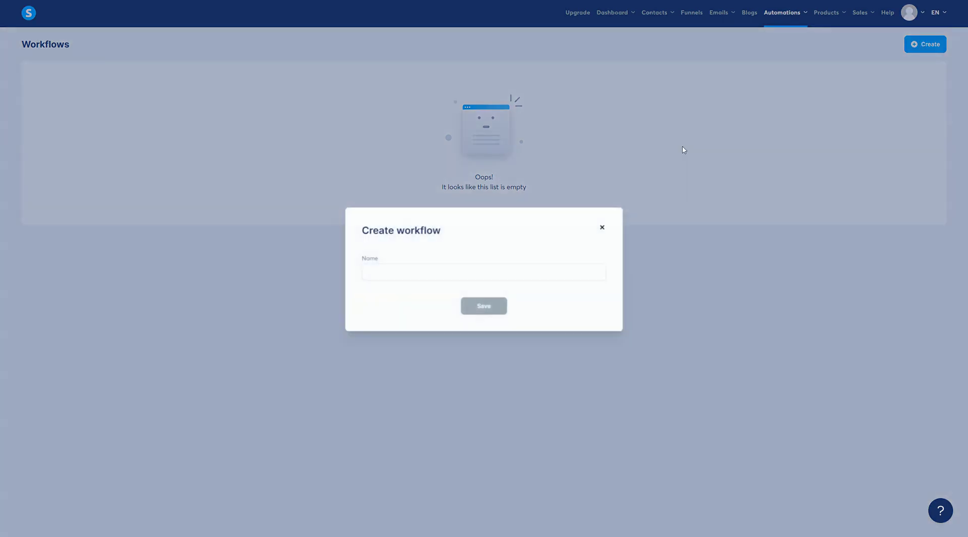
left_click(459, 271)
type("ebook")
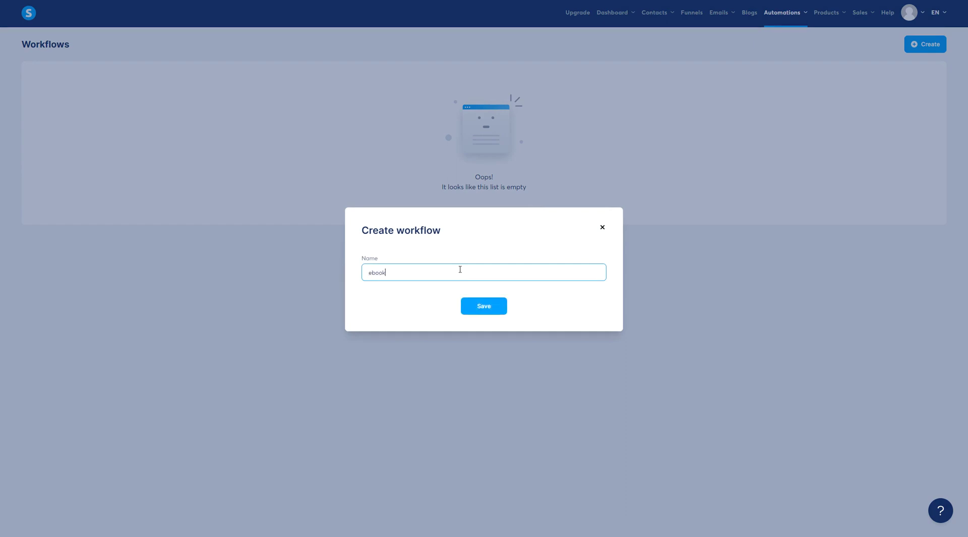
left_click(470, 305)
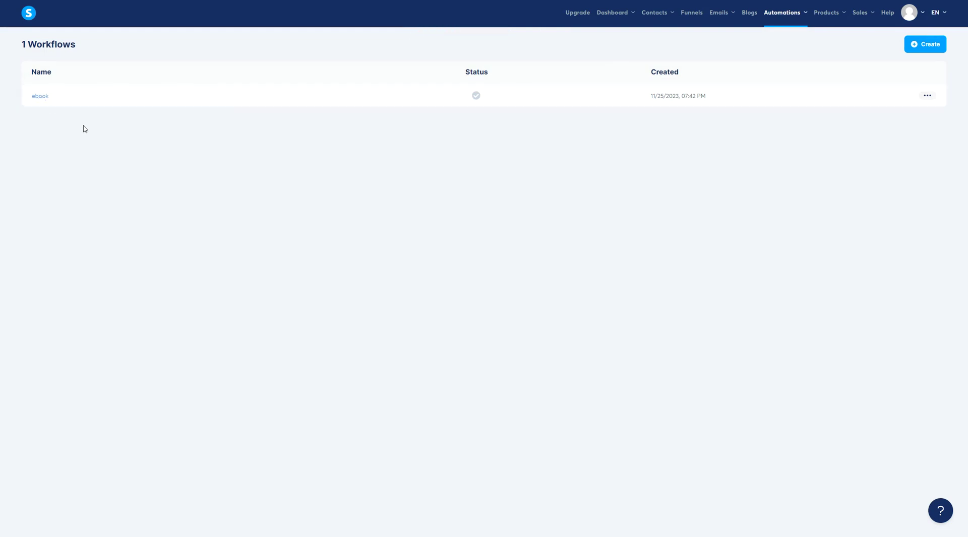
Step: Open the 'ebook' workflow in the editor through its row's Edit option
left_click(926, 101)
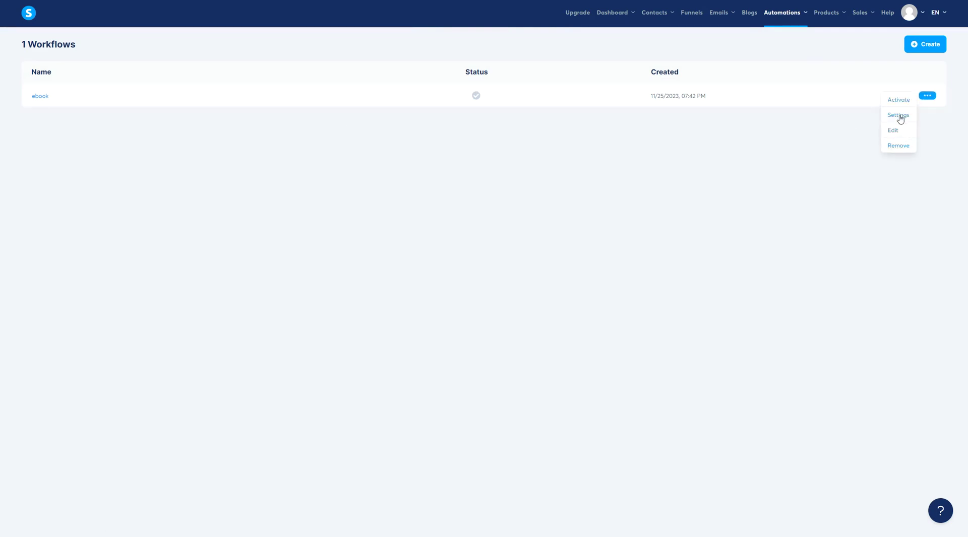
left_click(899, 116)
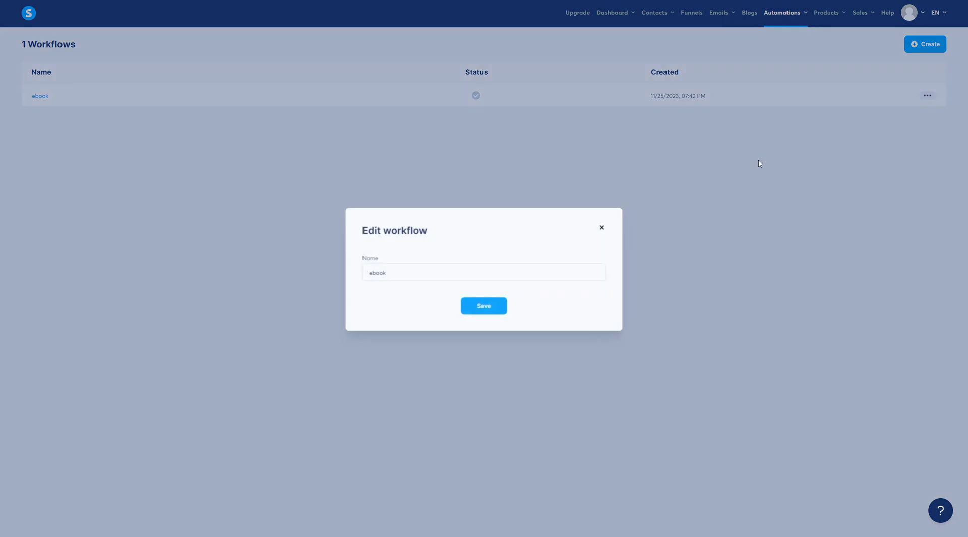
left_click(602, 228)
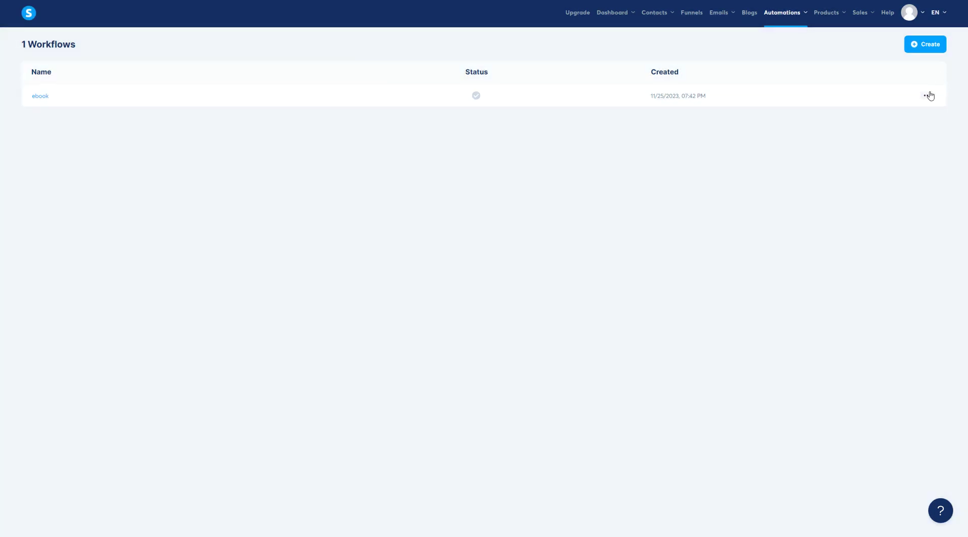
left_click(927, 95)
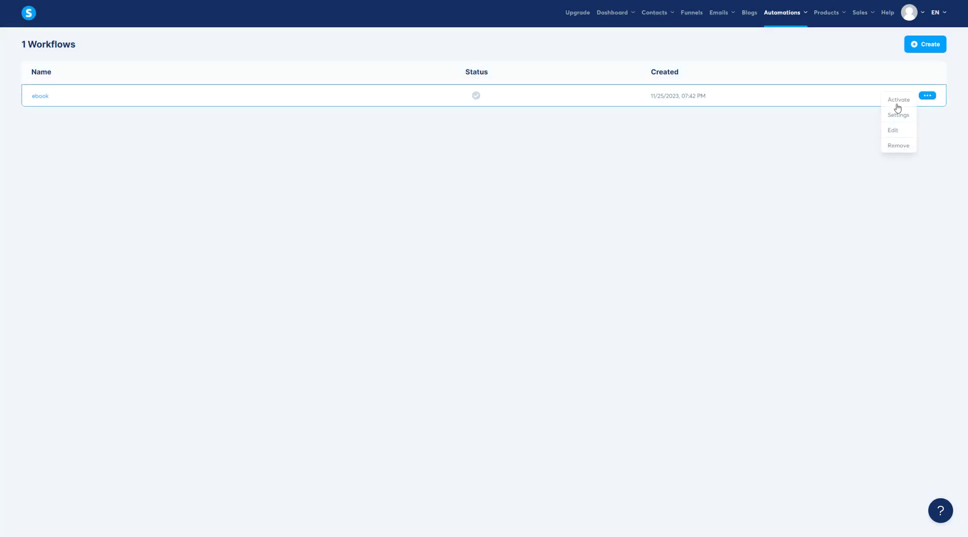
left_click(894, 133)
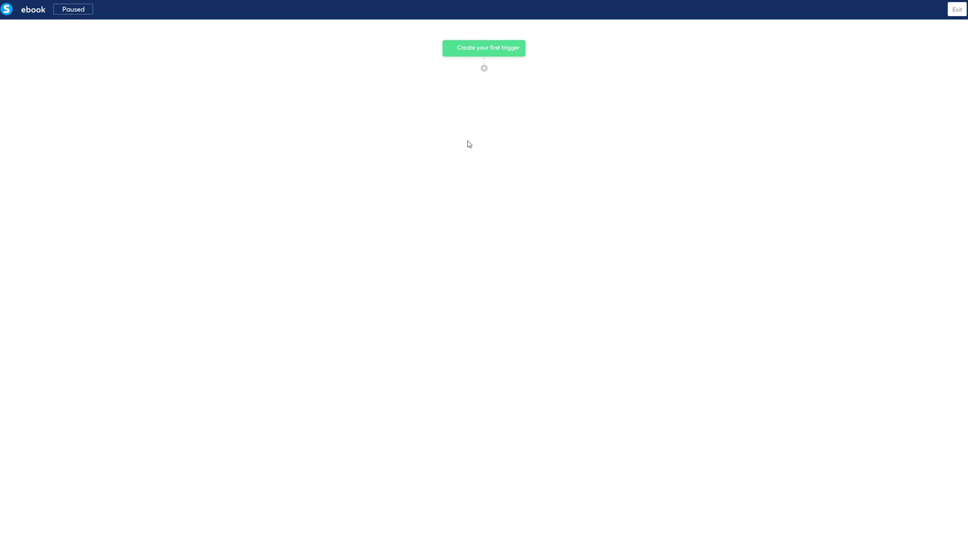
Step: Create the first trigger as 'New sale' with Sales Page as the offer
left_click(477, 48)
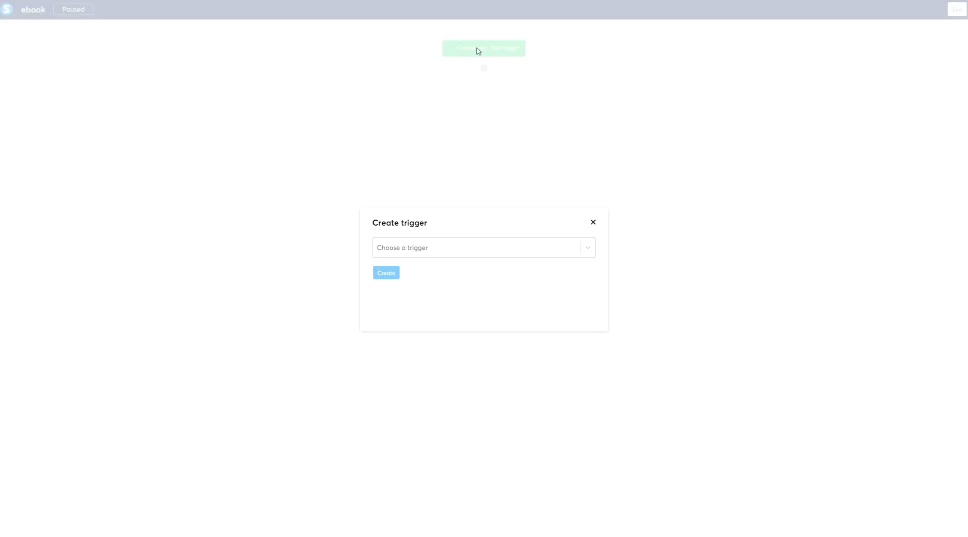
left_click(442, 247)
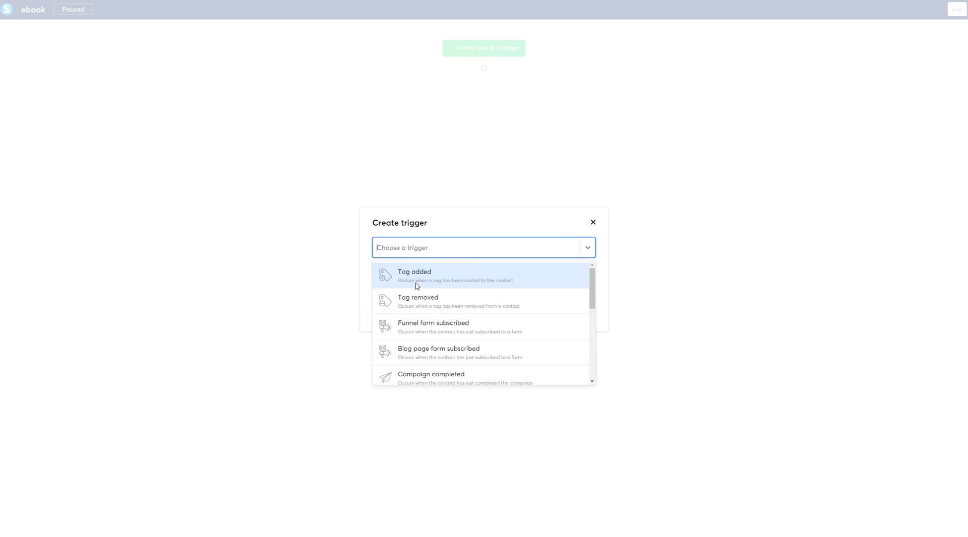
scroll(415, 283, "down", 5)
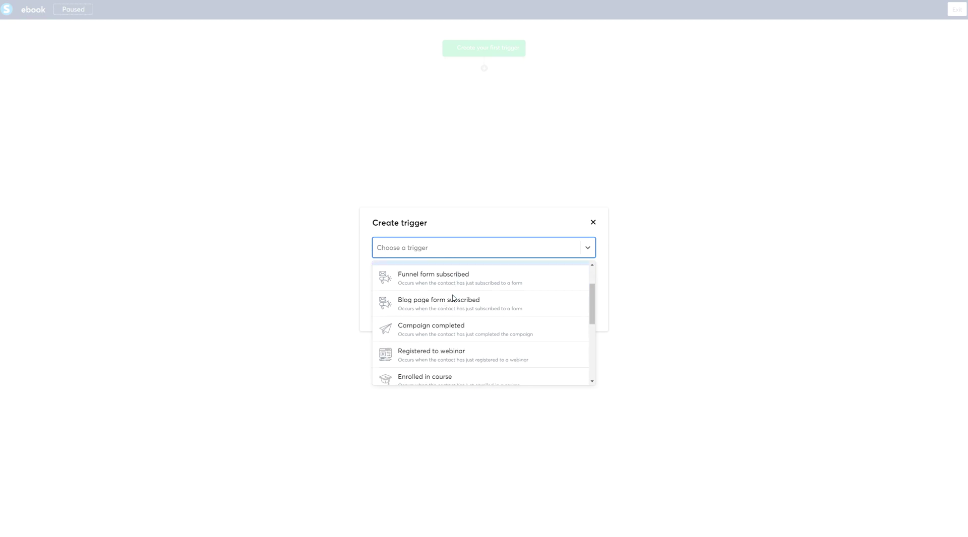
scroll(484, 333, "up", 2)
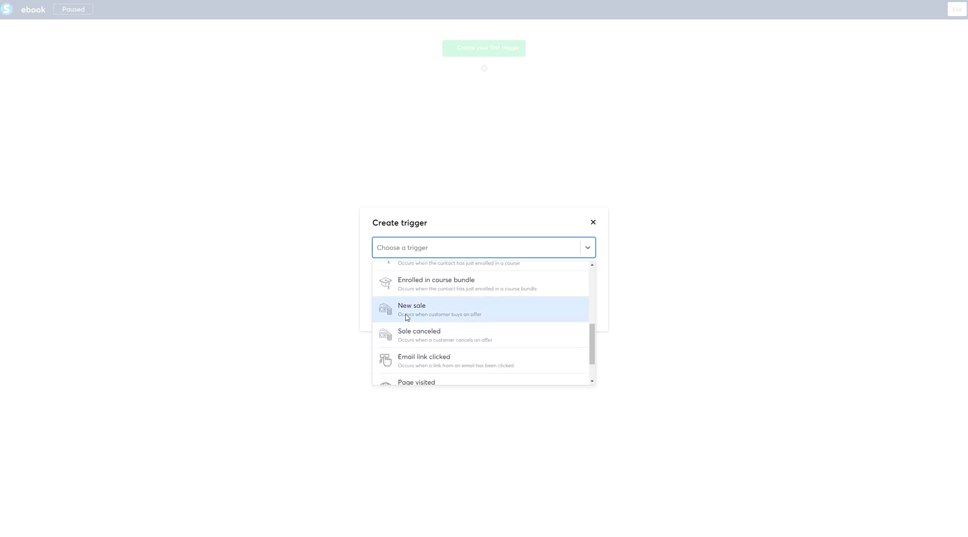
left_click(422, 312)
left_click(429, 284)
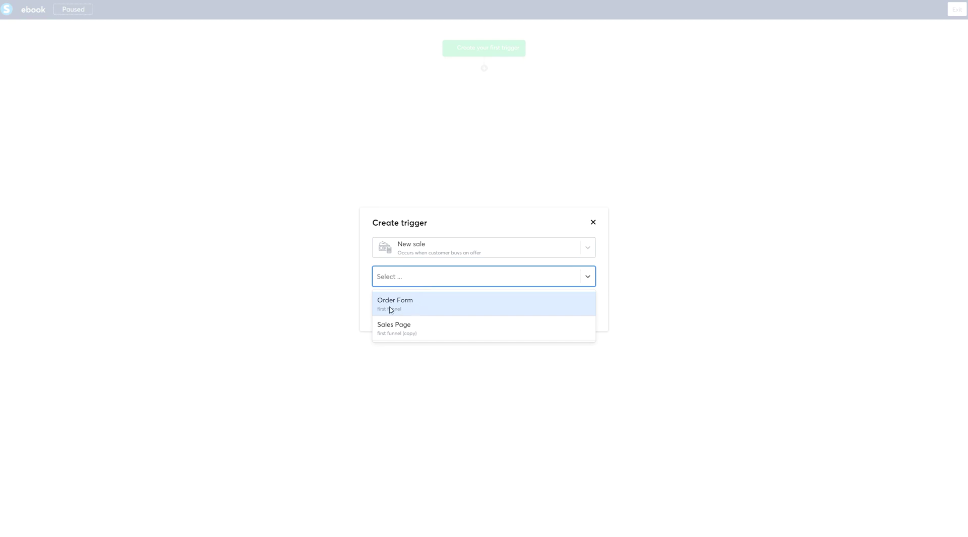
left_click(411, 330)
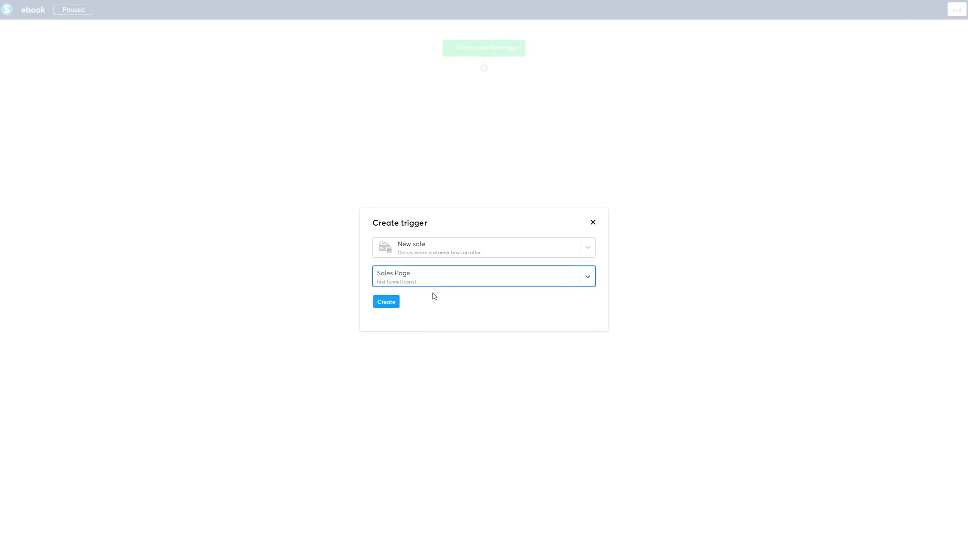
left_click(389, 304)
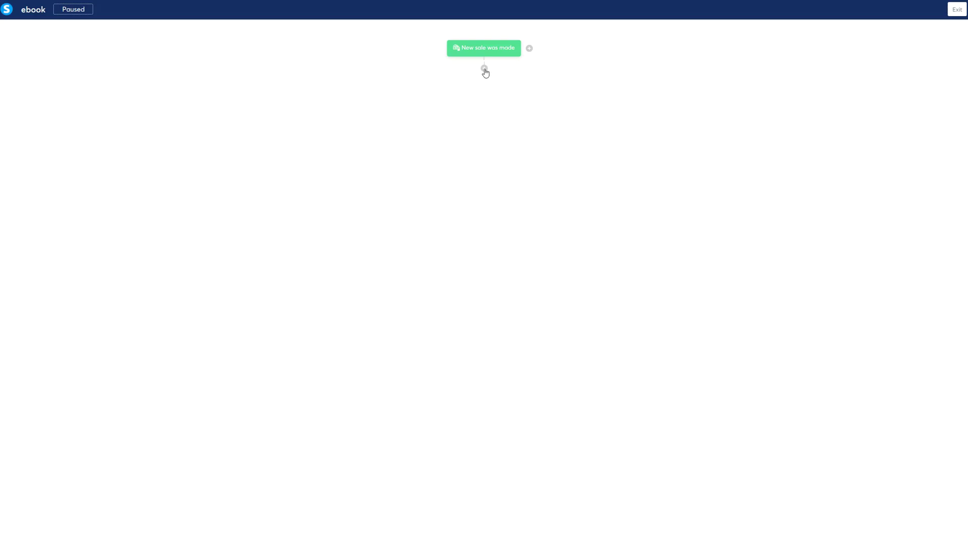
Step: Add an 'Apply a tag' action after the New sale trigger using the Ebook tag
left_click(484, 69)
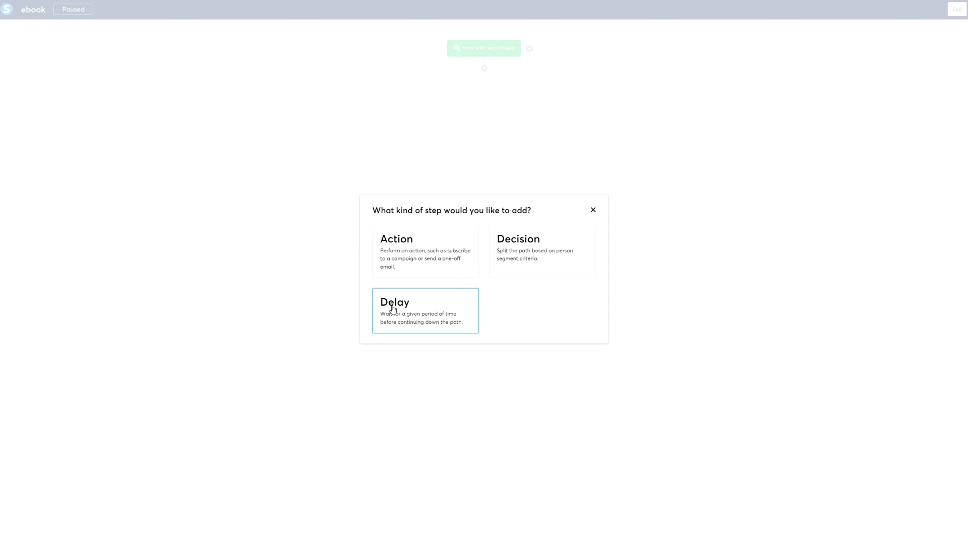
left_click(429, 256)
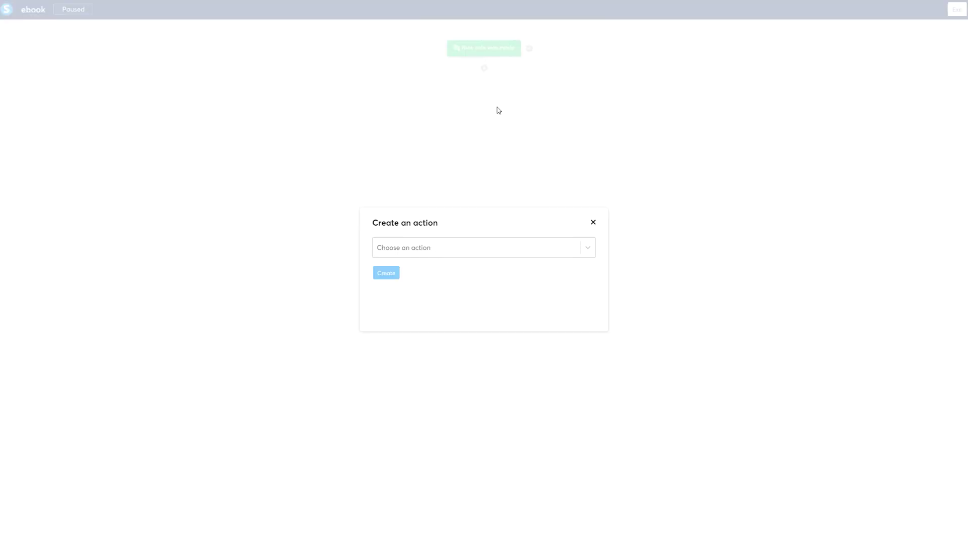
left_click(435, 248)
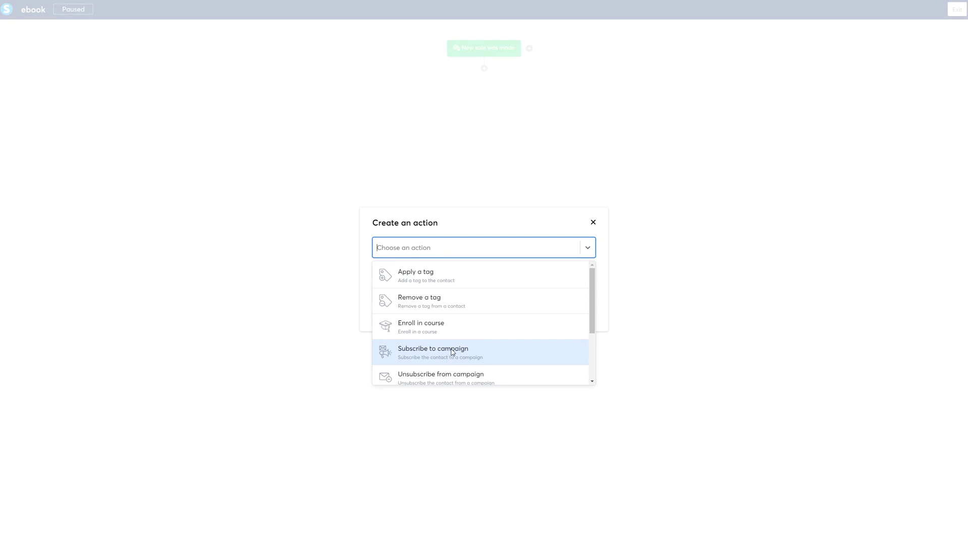
left_click(443, 280)
left_click(422, 275)
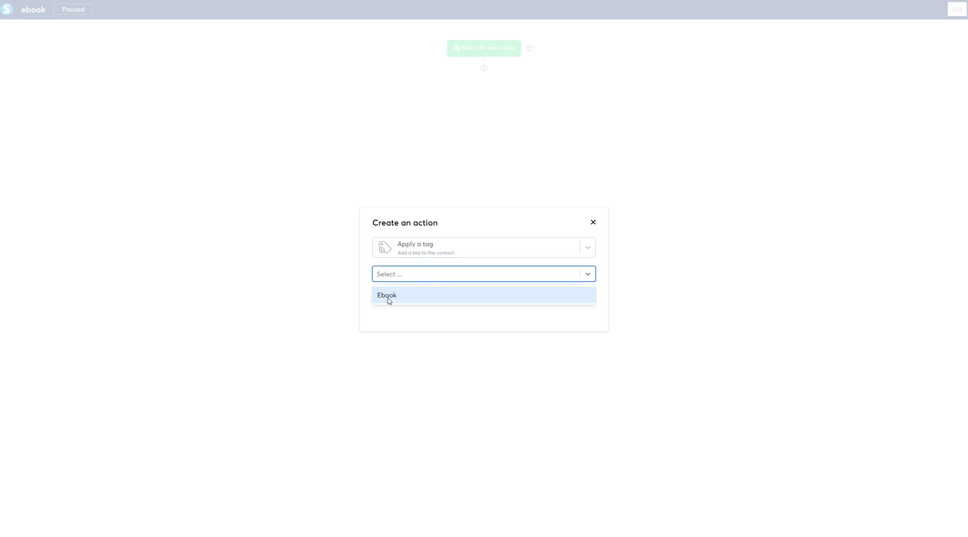
type("a")
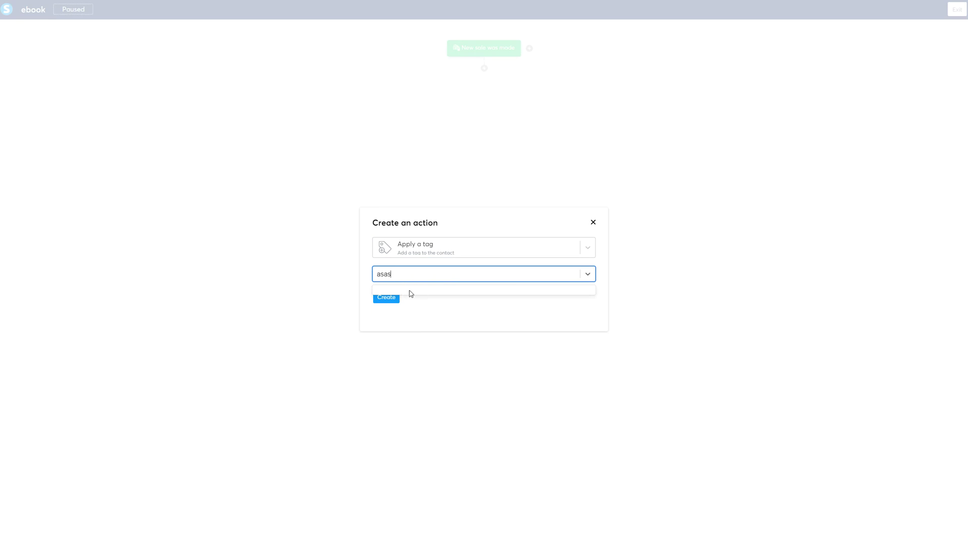
type("sas")
key("BackSpace")
key("BackSpace")
key("BackSpace")
key("BackSpace")
left_click(402, 297)
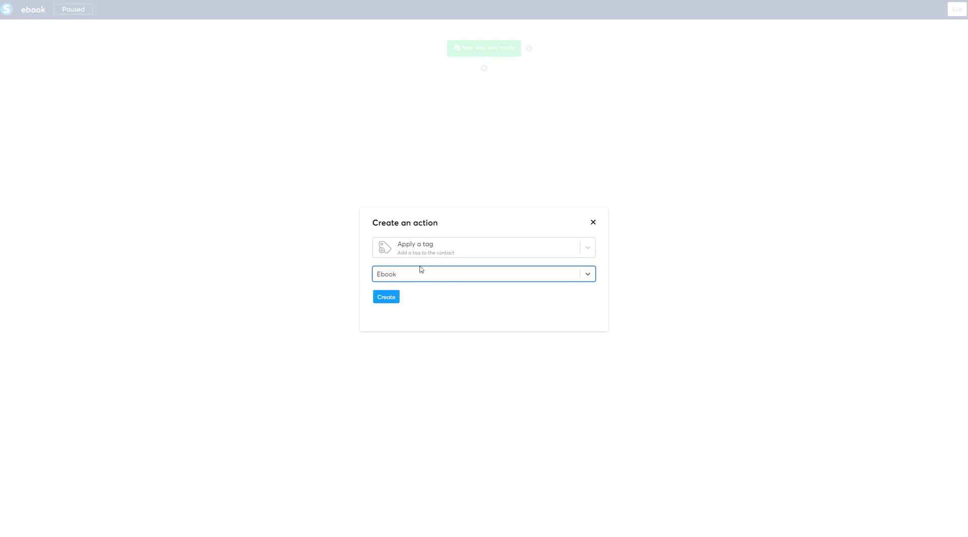
left_click(390, 299)
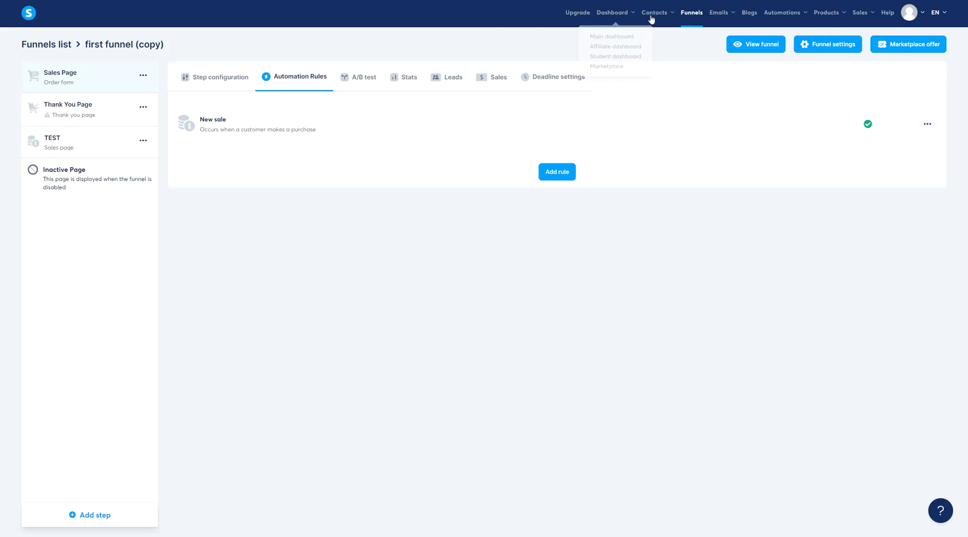
mouse_move(654, 12)
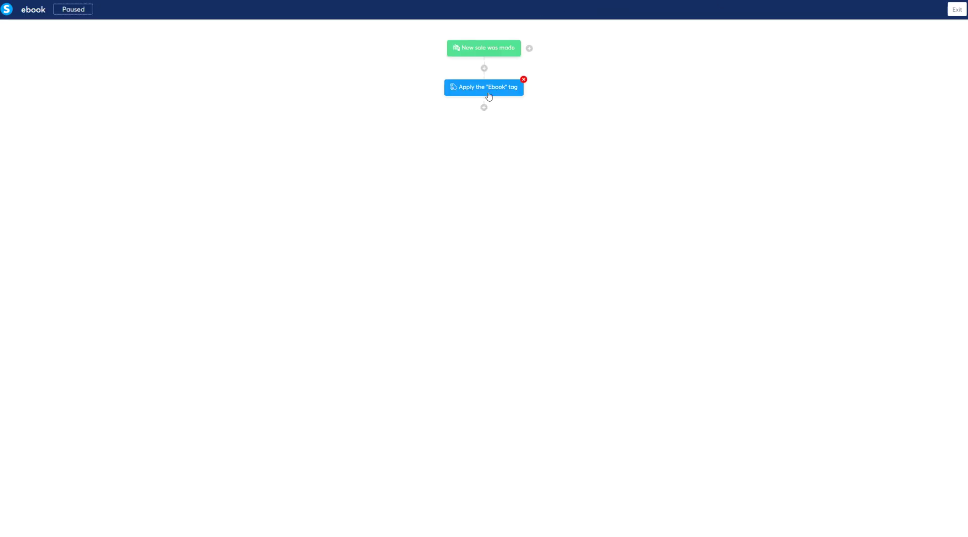
left_click(484, 108)
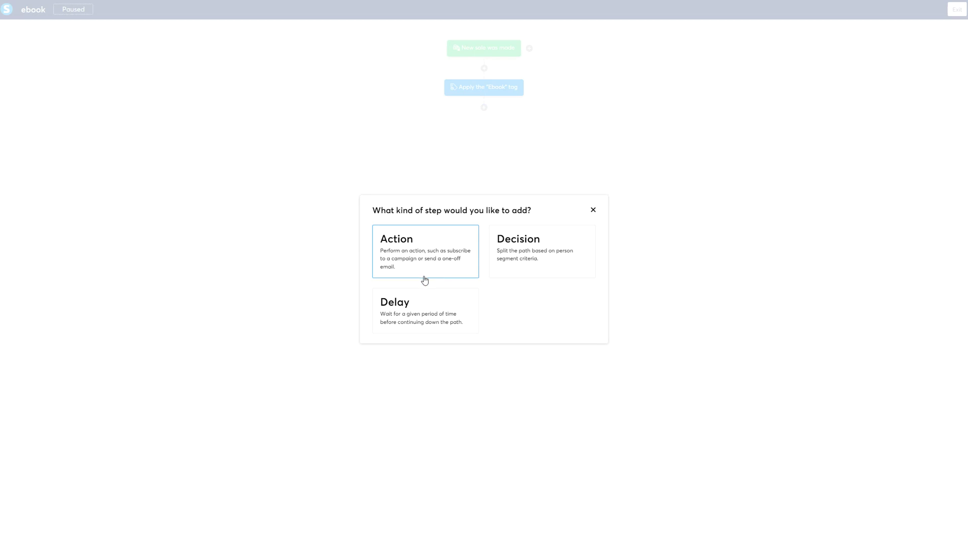
left_click(536, 261)
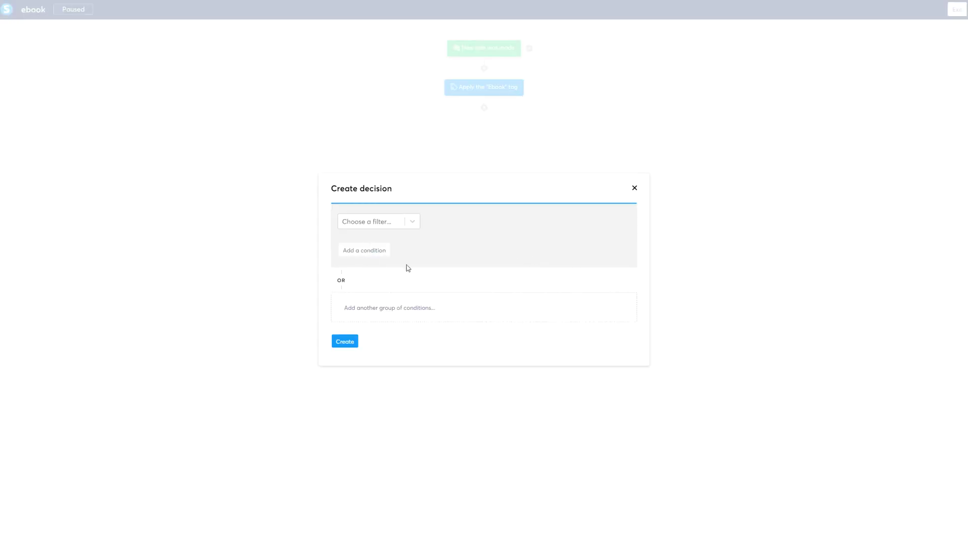
left_click(399, 220)
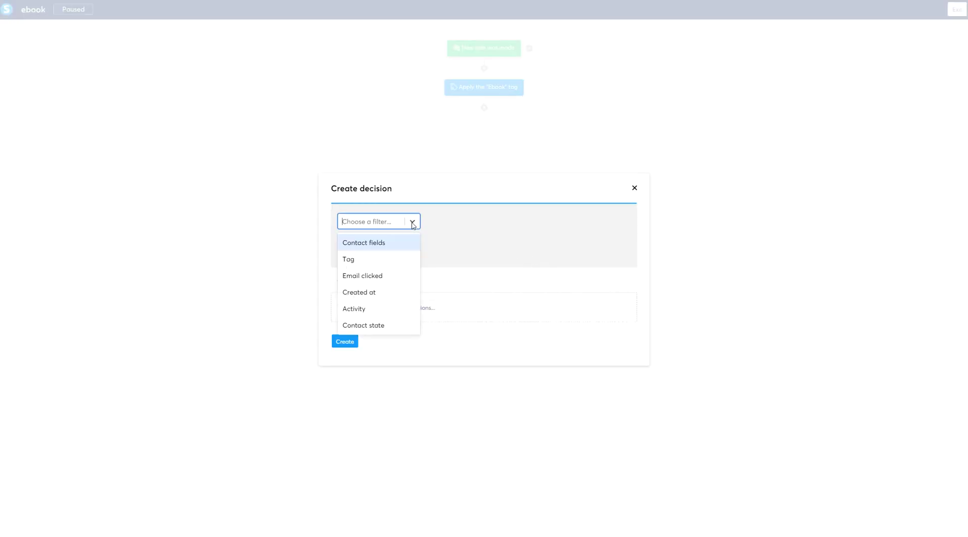
left_click(384, 282)
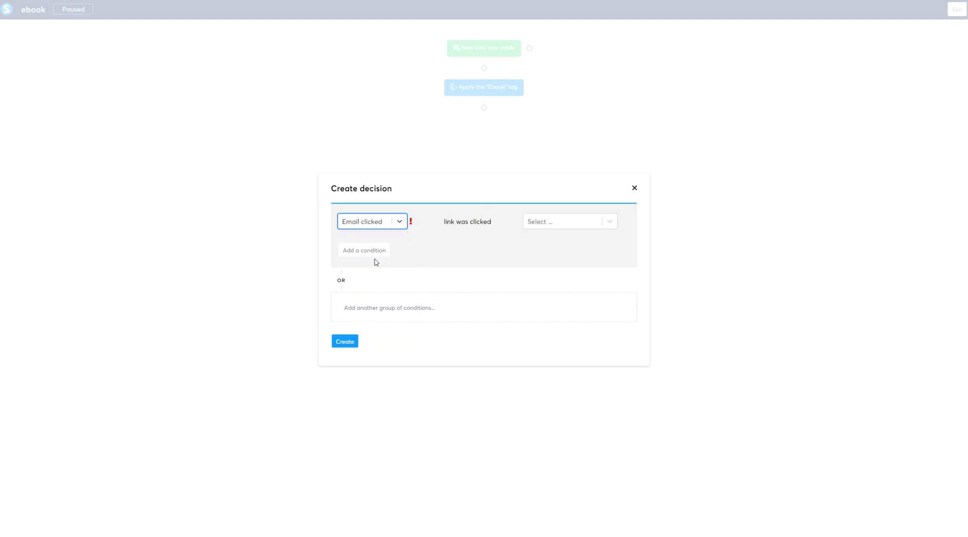
left_click(552, 222)
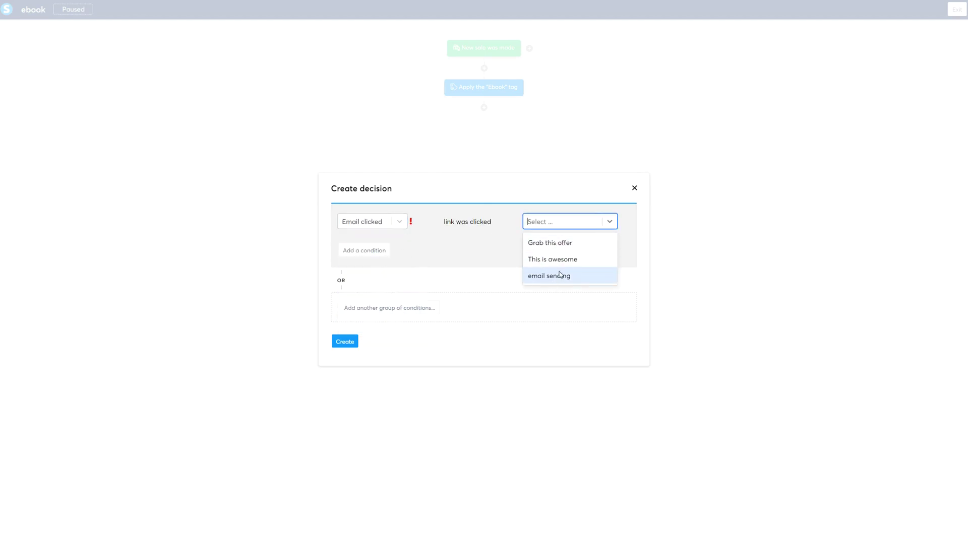
left_click(564, 242)
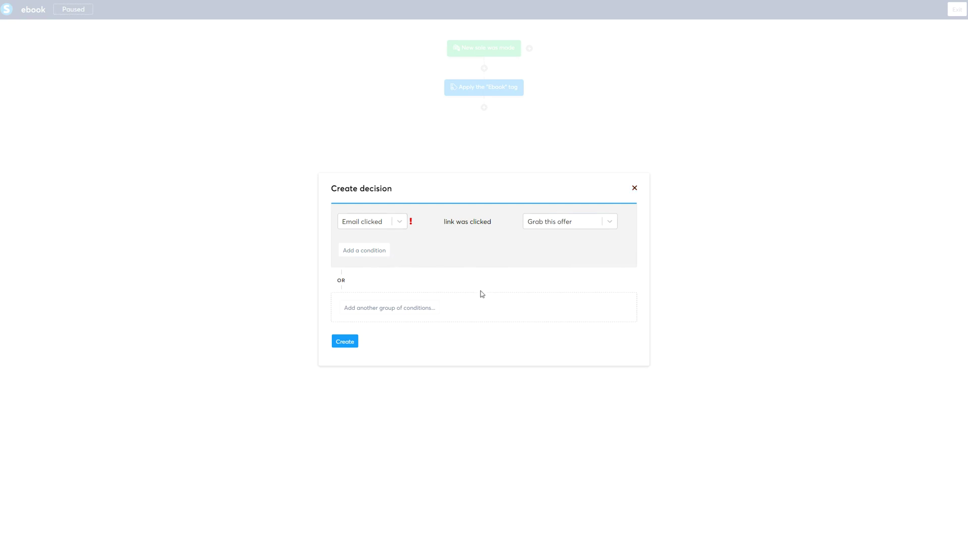
left_click(635, 189)
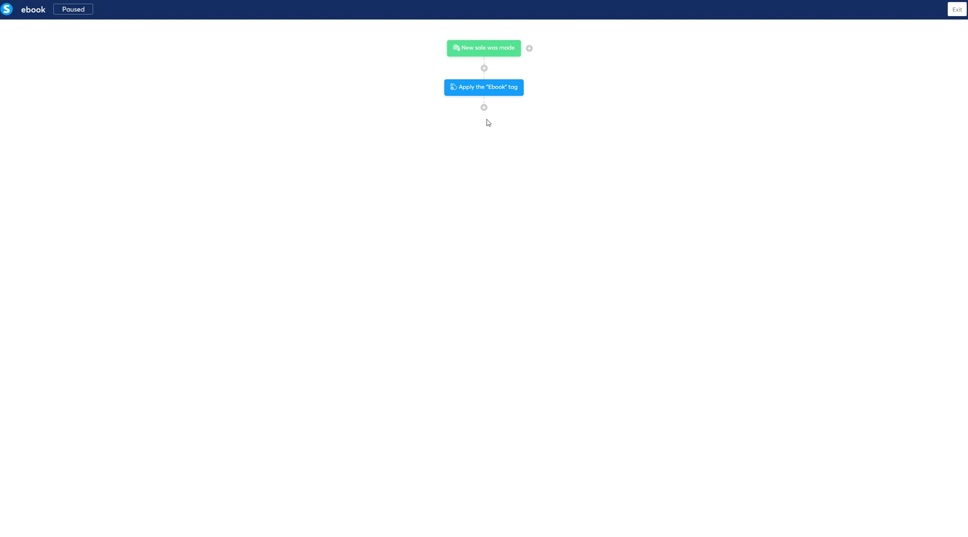
Step: Add a Delay step of 1 with the unit set to Days below the Ebook tag step
left_click(483, 107)
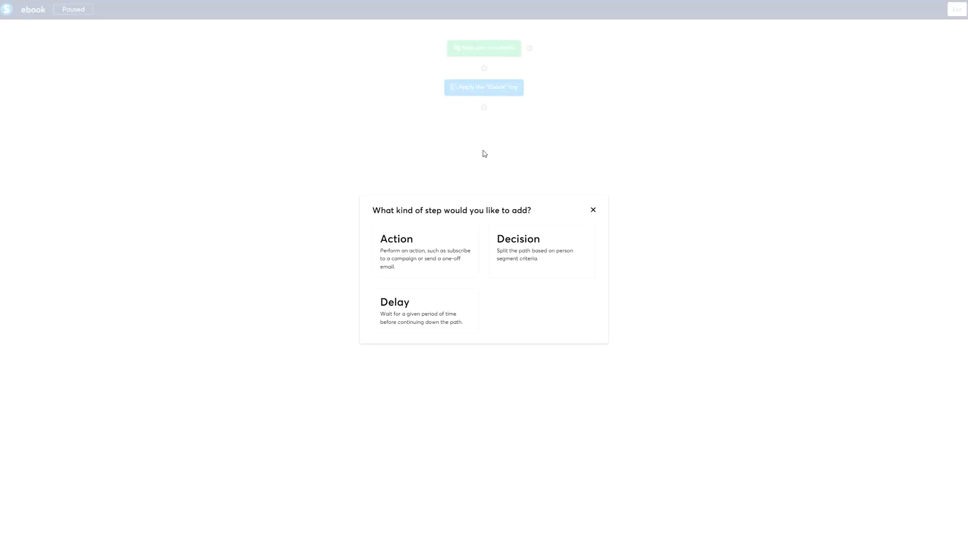
left_click(413, 313)
left_click(485, 261)
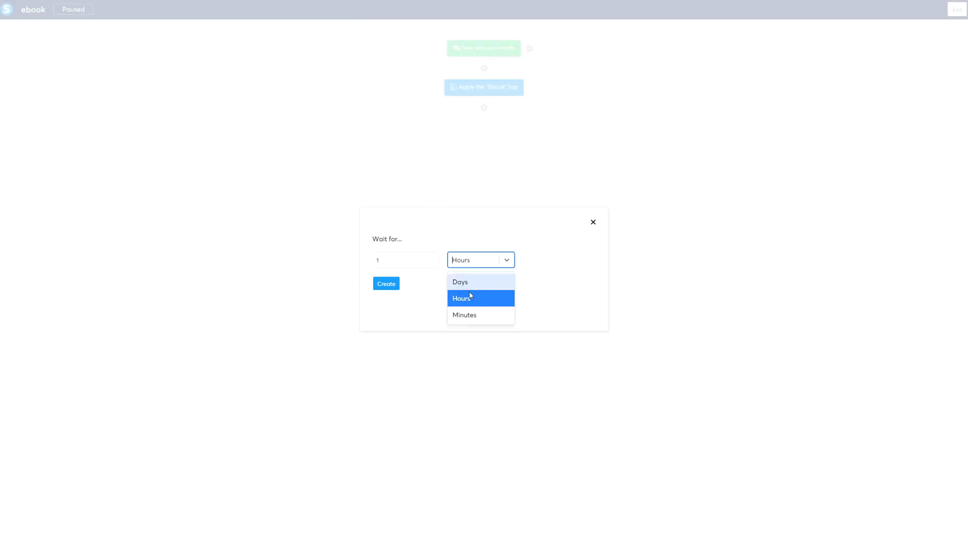
left_click_drag(428, 261, 355, 274)
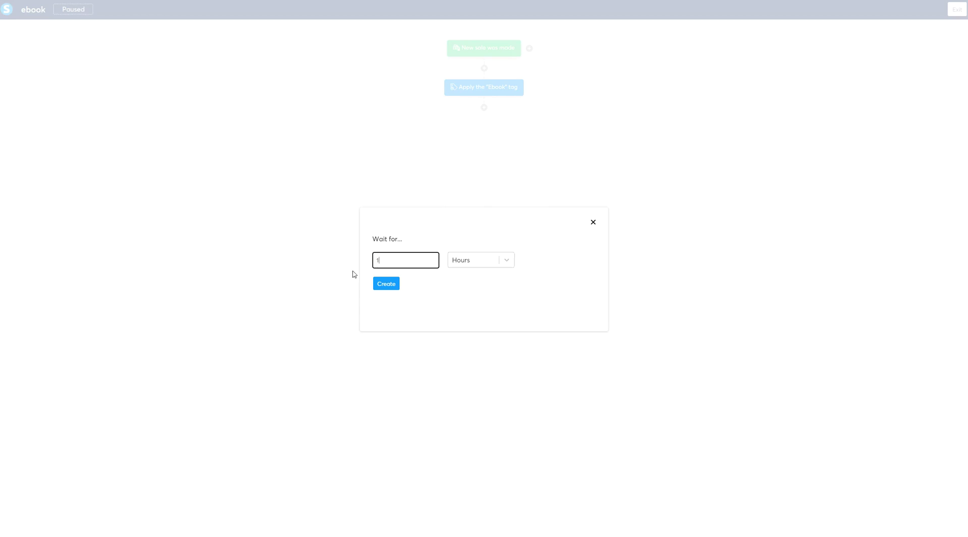
left_click(486, 261)
left_click(474, 281)
left_click(390, 286)
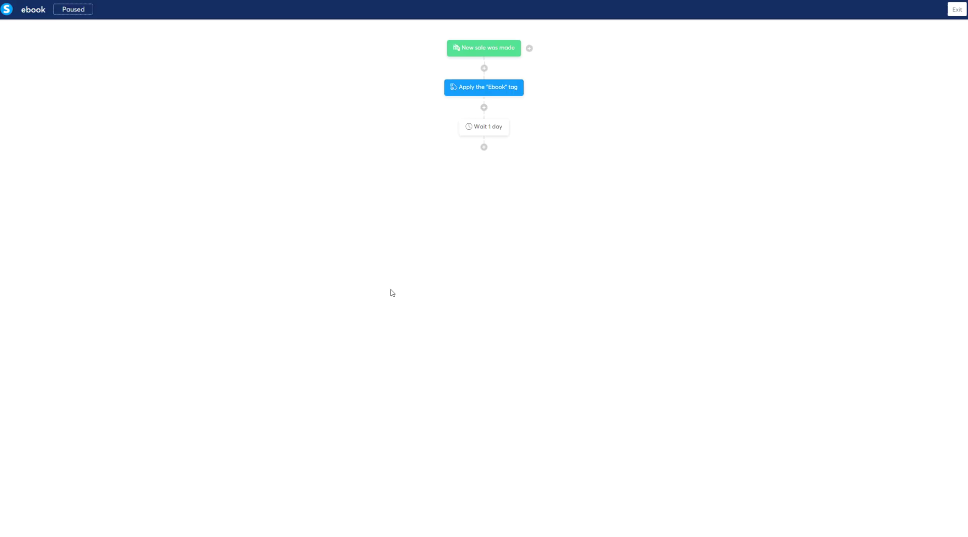
Step: Add an action below the Wait 1 day step and pick the send-email action
mouse_move(489, 130)
left_click(484, 147)
left_click(413, 252)
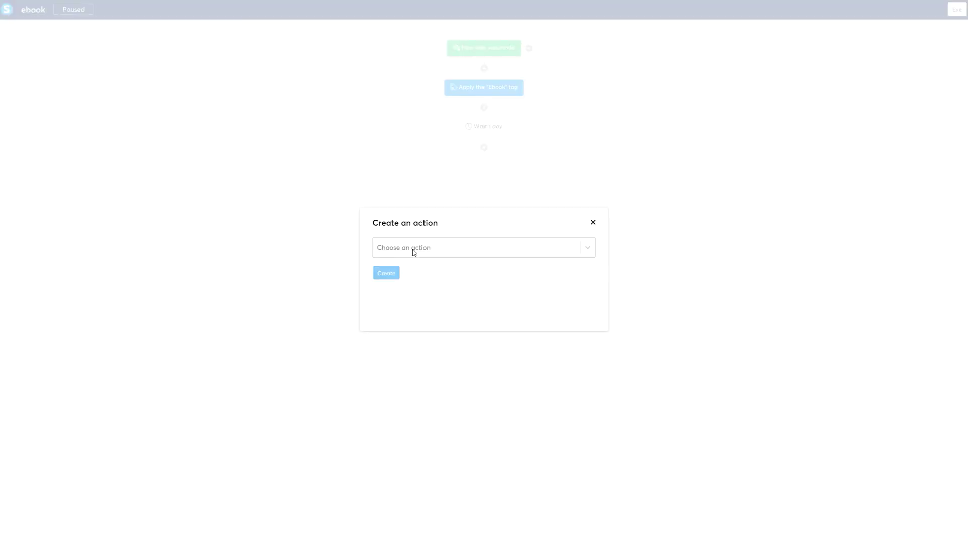
left_click(445, 255)
scroll(445, 335, "down", 3)
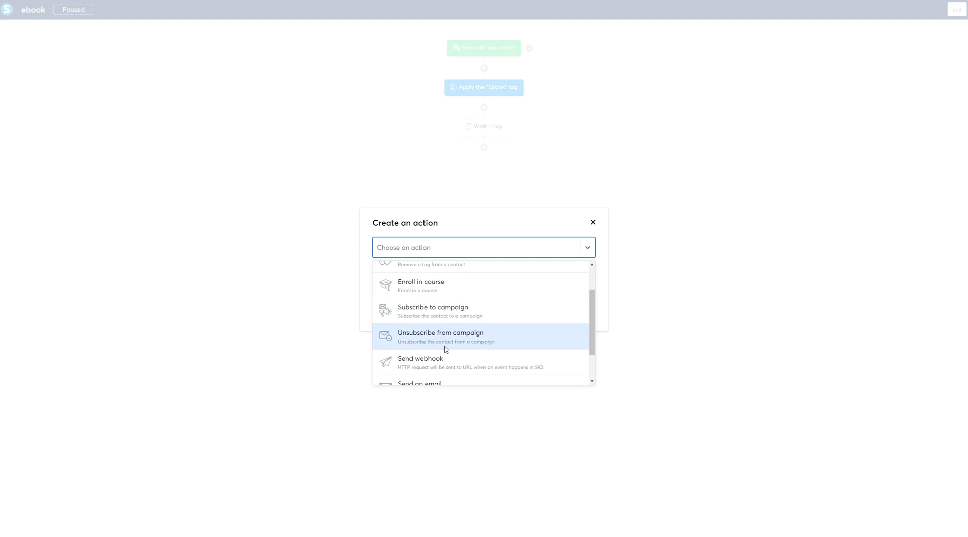
scroll(445, 348, "up", 2)
scroll(429, 360, "down", 2)
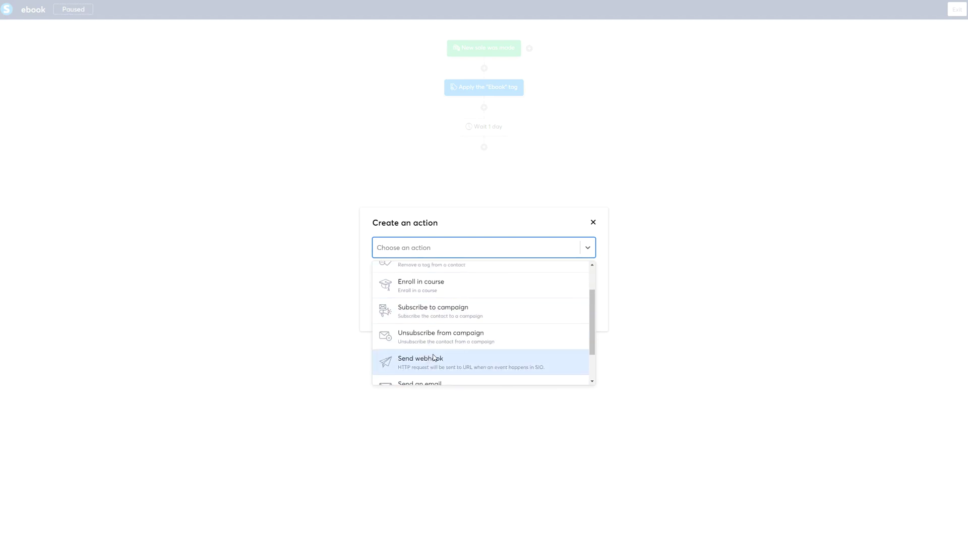
scroll(433, 358, "down", 1)
left_click(431, 349)
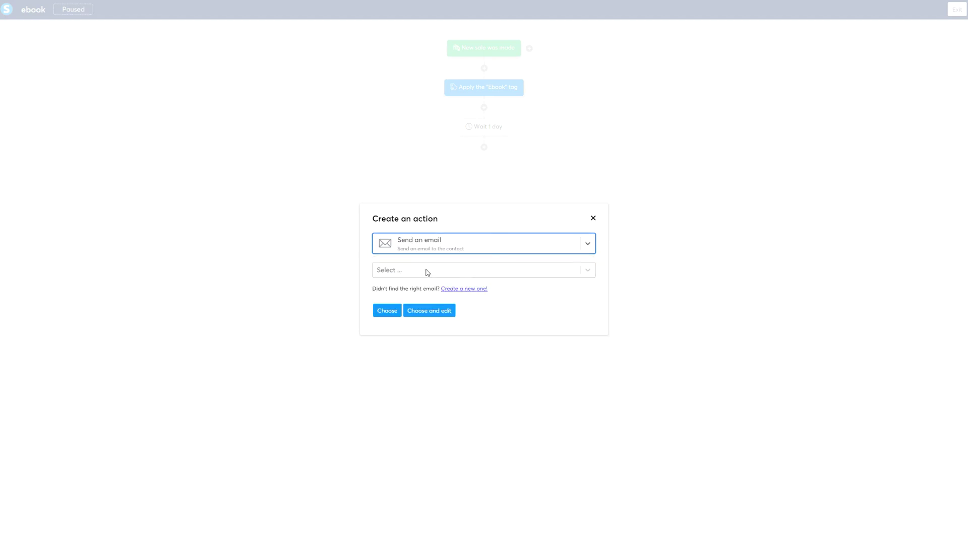
left_click(428, 273)
left_click(461, 273)
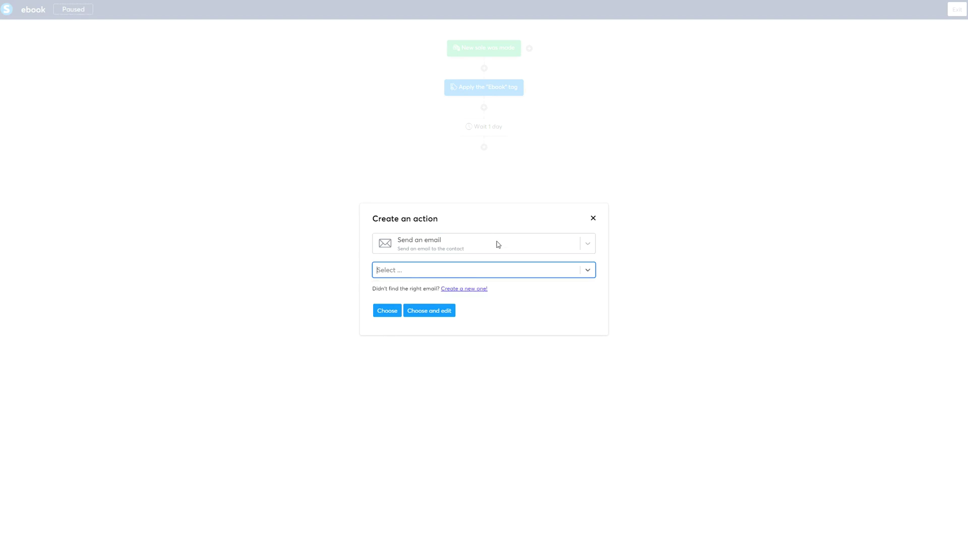
Step: Start a new email with subject 'awesoime' and save it to edit
left_click_drag(372, 289, 431, 288)
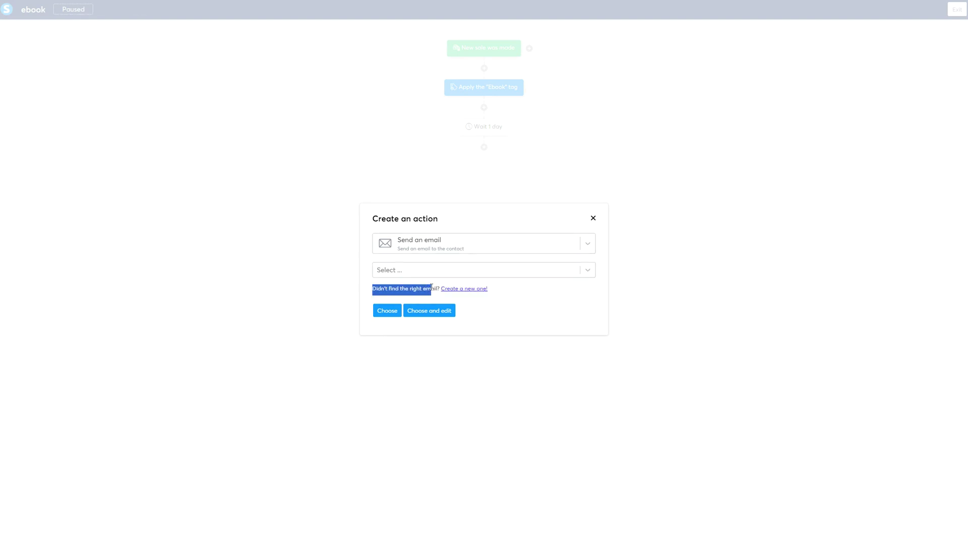
left_click(465, 290)
left_click(423, 244)
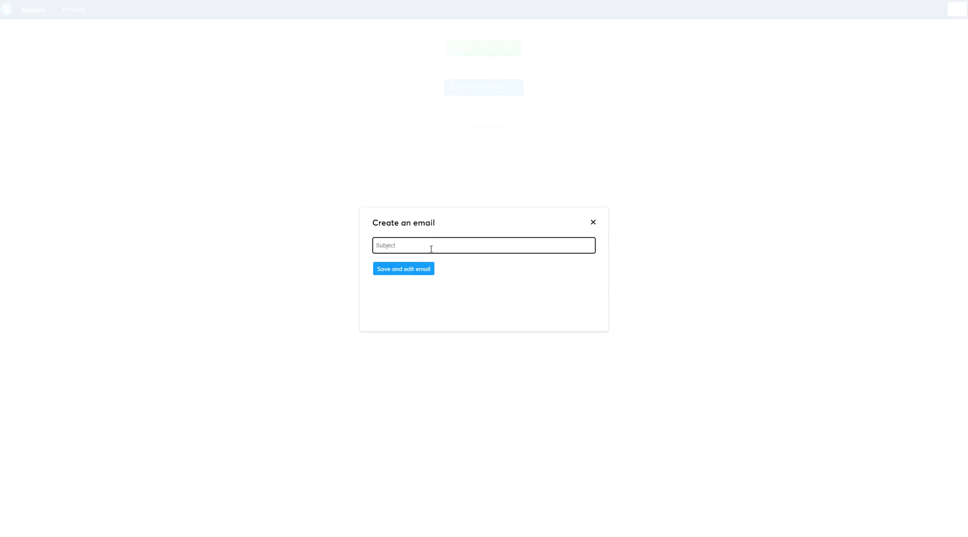
left_click_drag(386, 223, 465, 231)
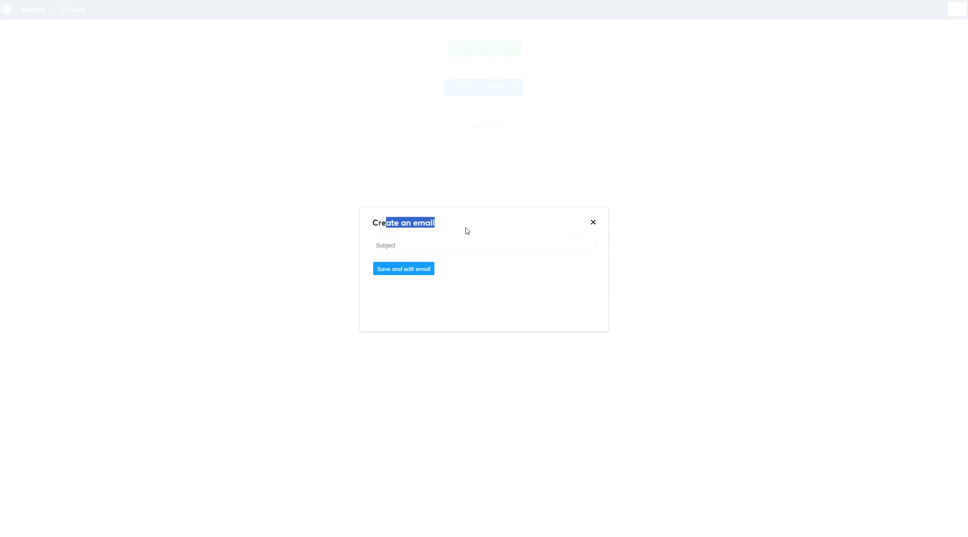
left_click(432, 246)
type("awesoime")
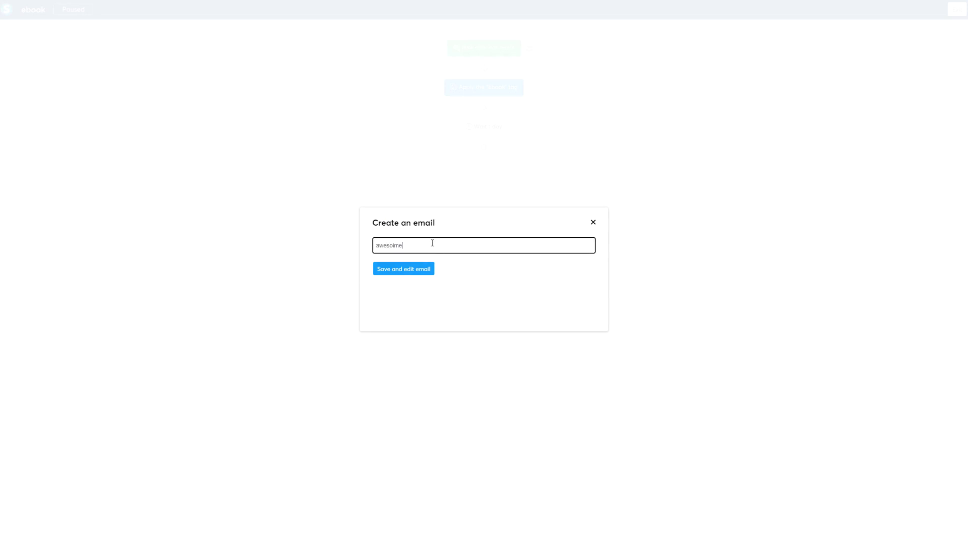
left_click(409, 272)
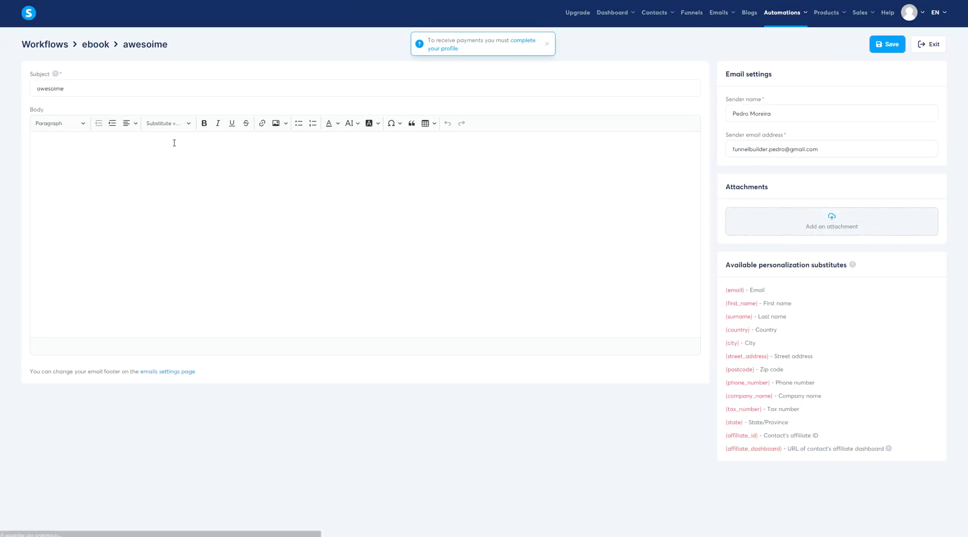
Step: Write the body 'this is the email' followed by the First name variable, then save
left_click(381, 214)
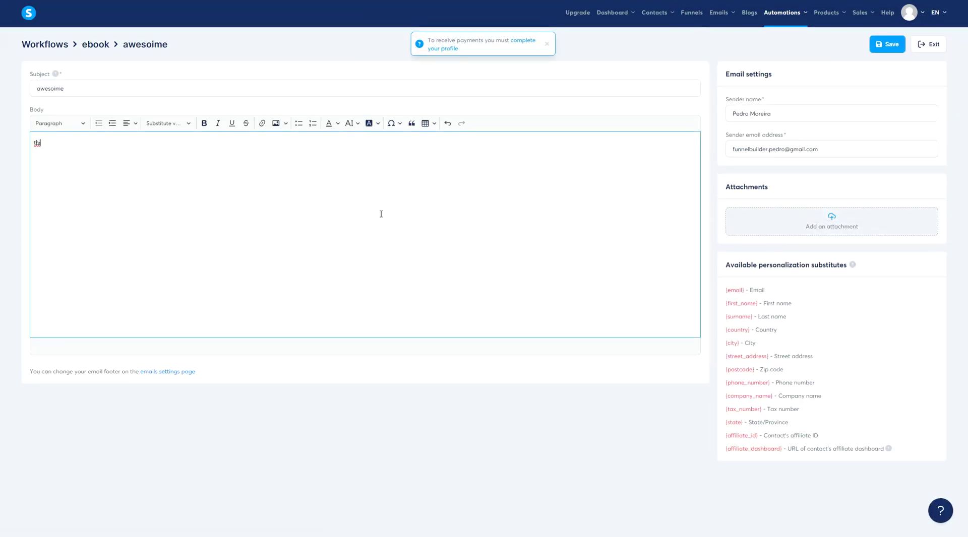
type("this is the email")
left_click(43, 123)
left_click(164, 124)
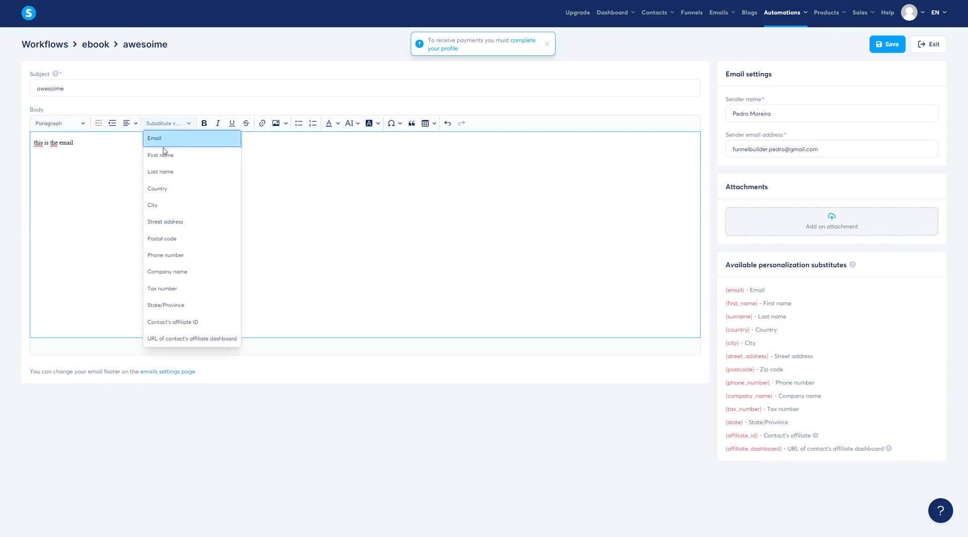
left_click(161, 154)
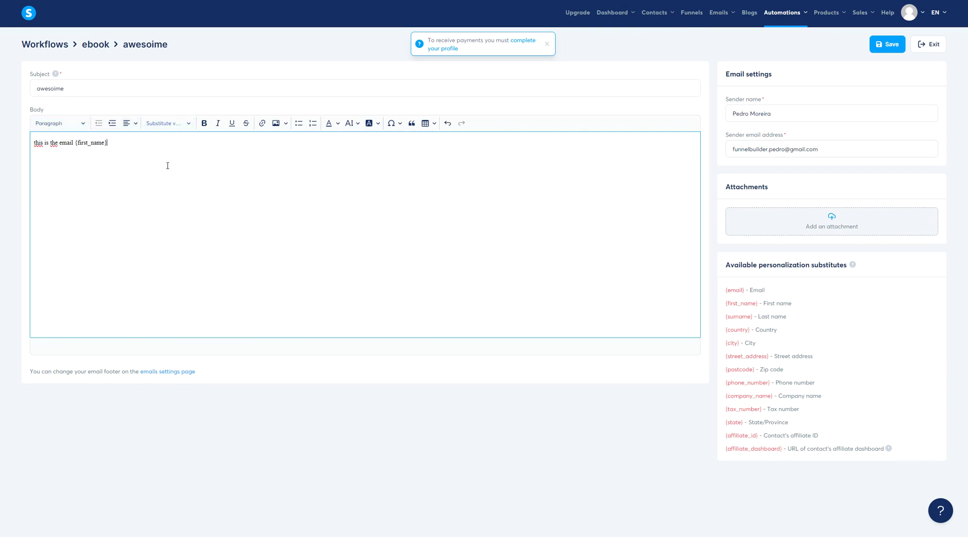
left_click(887, 44)
mouse_move(464, 174)
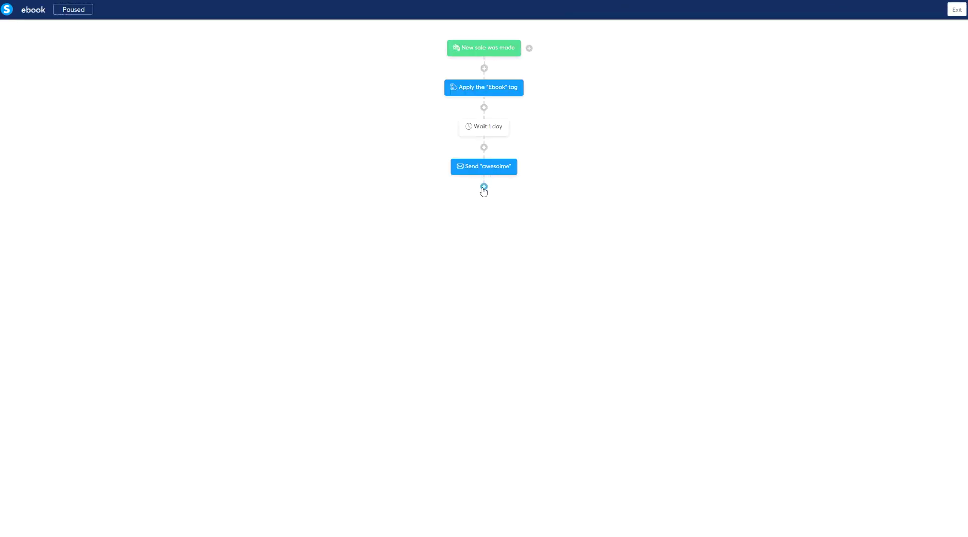
Step: Add a step after the email, discarding an accidental Delay and a first Decision form
left_click(484, 187)
left_click(414, 316)
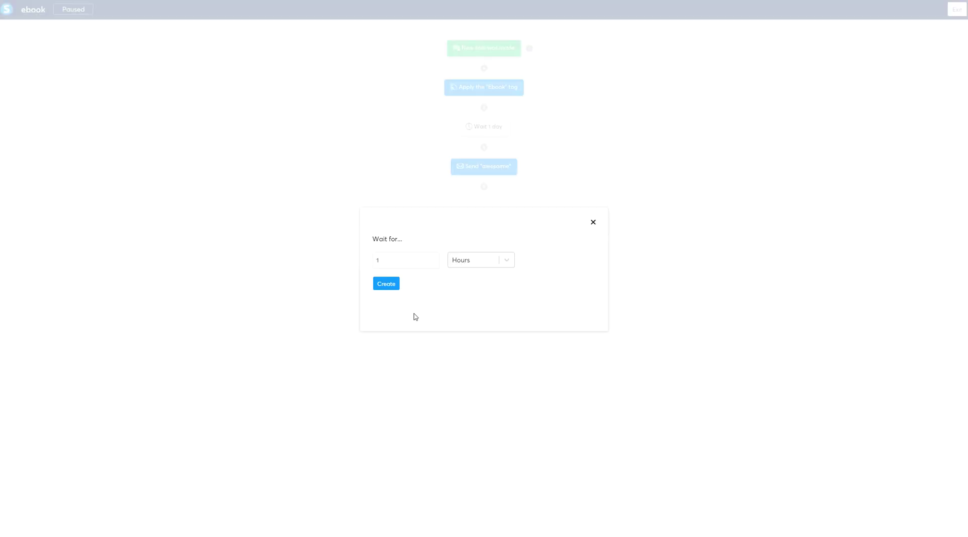
left_click(594, 222)
left_click(484, 187)
left_click(526, 257)
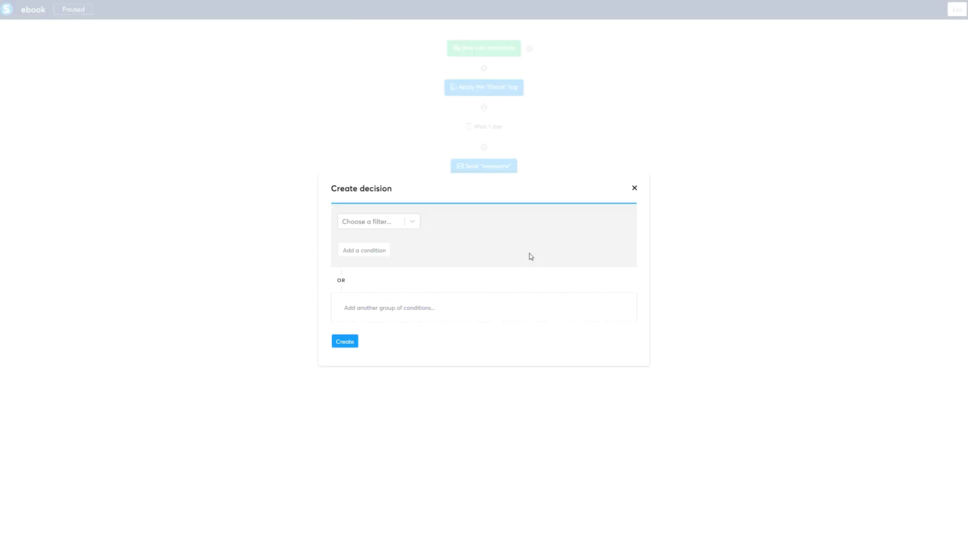
left_click_drag(334, 187, 415, 193)
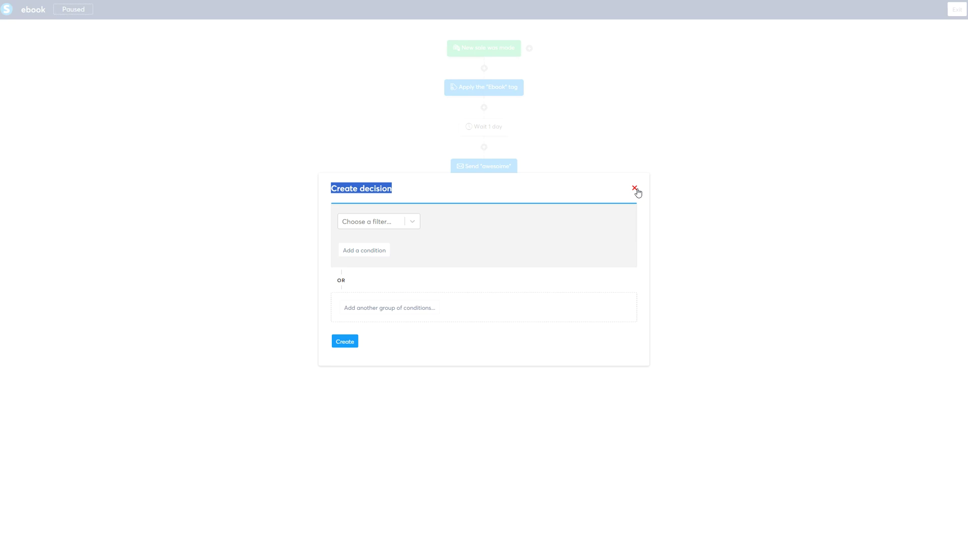
left_click(636, 190)
Step: Check the Send 'awesoime' step, then choose Decision for the step below it
left_click(489, 171)
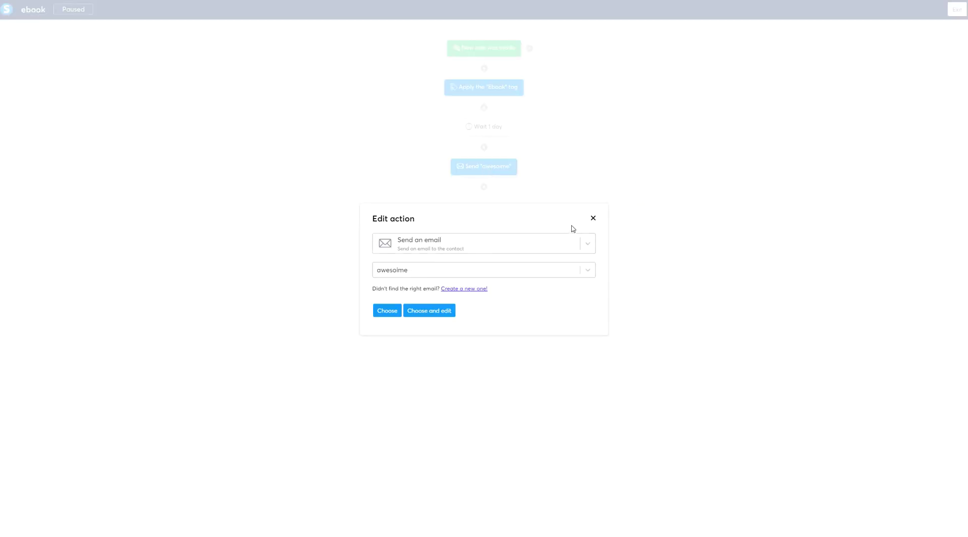
left_click(593, 218)
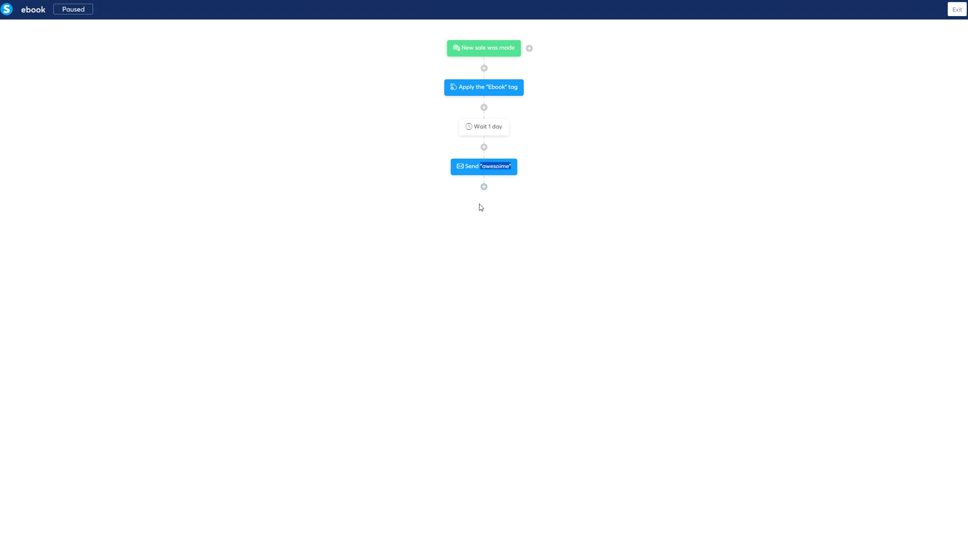
left_click(484, 187)
left_click(499, 247)
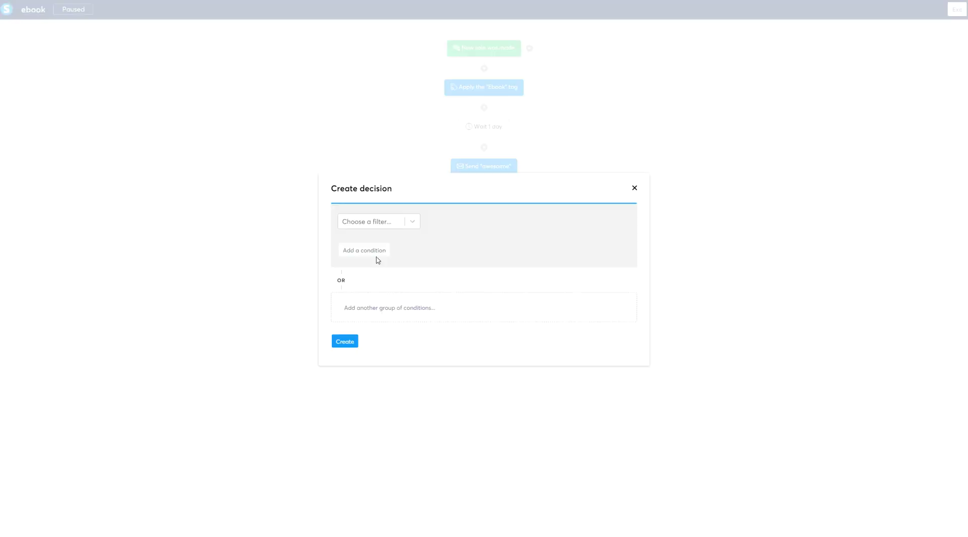
Step: Set the decision filter to Email clicked for the 'awesoime' email
left_click(376, 223)
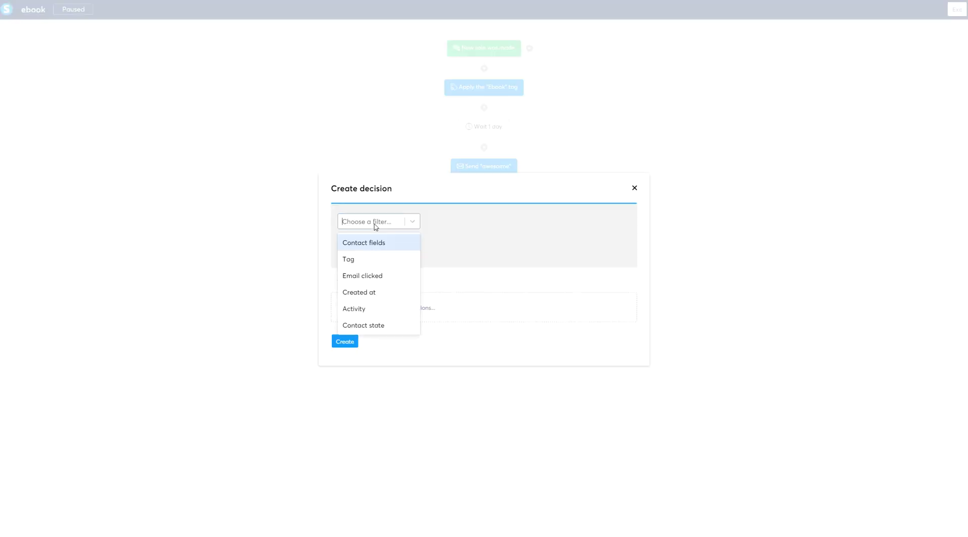
left_click(376, 277)
left_click(557, 221)
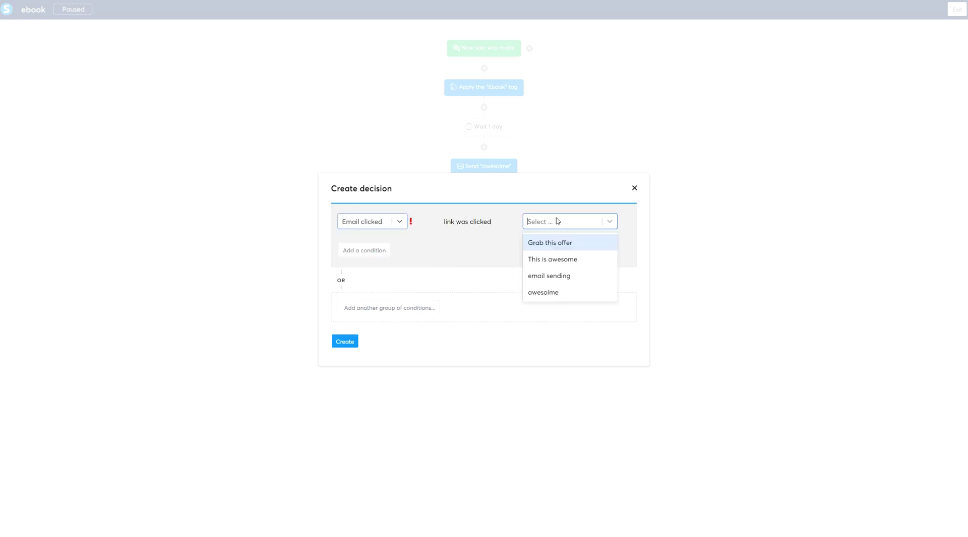
left_click(557, 295)
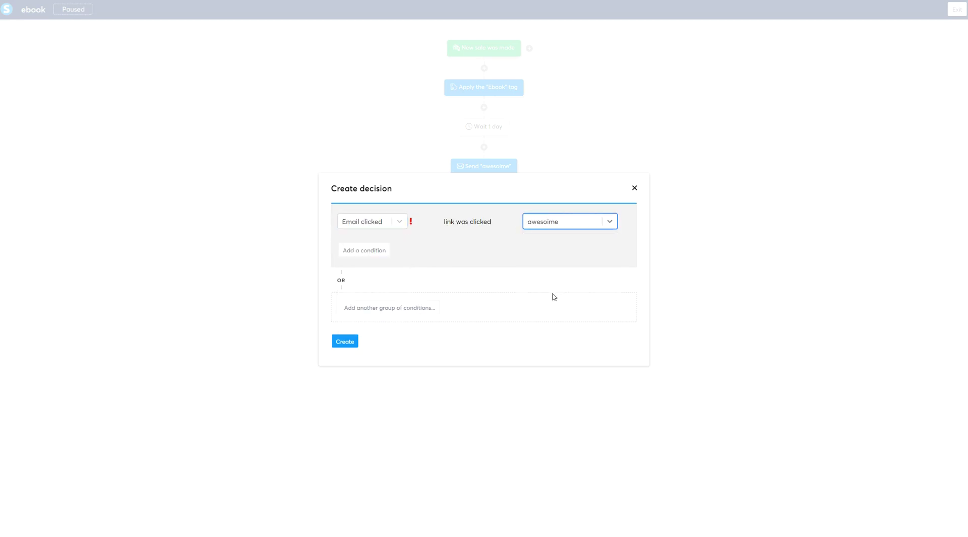
Step: Remove the extra empty condition and condition group, then create the link-click decision
left_click(372, 257)
left_click(377, 240)
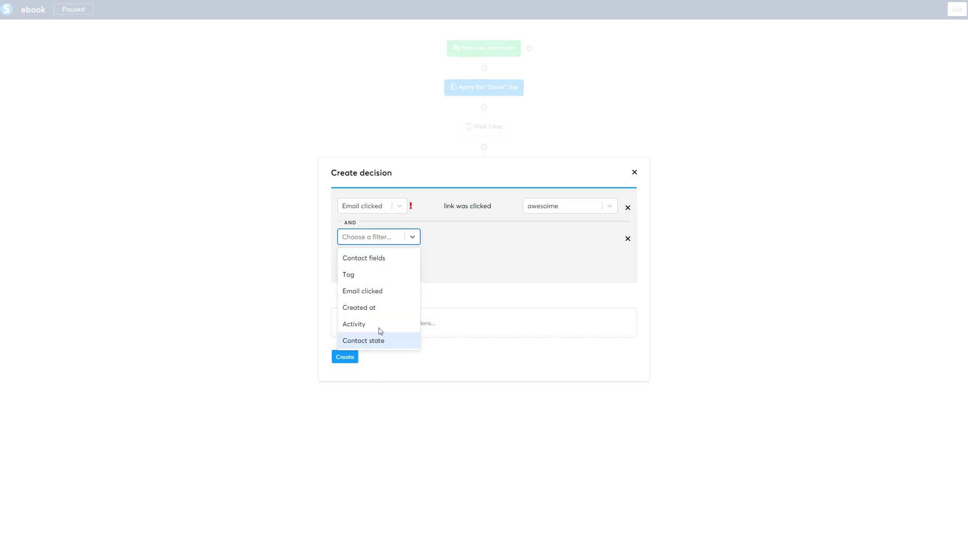
left_click(413, 238)
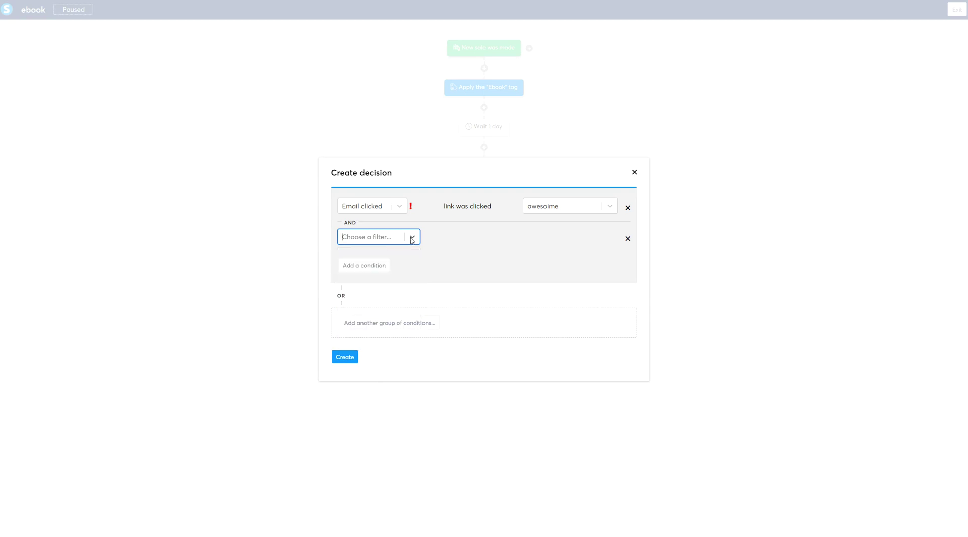
left_click(628, 239)
left_click(387, 308)
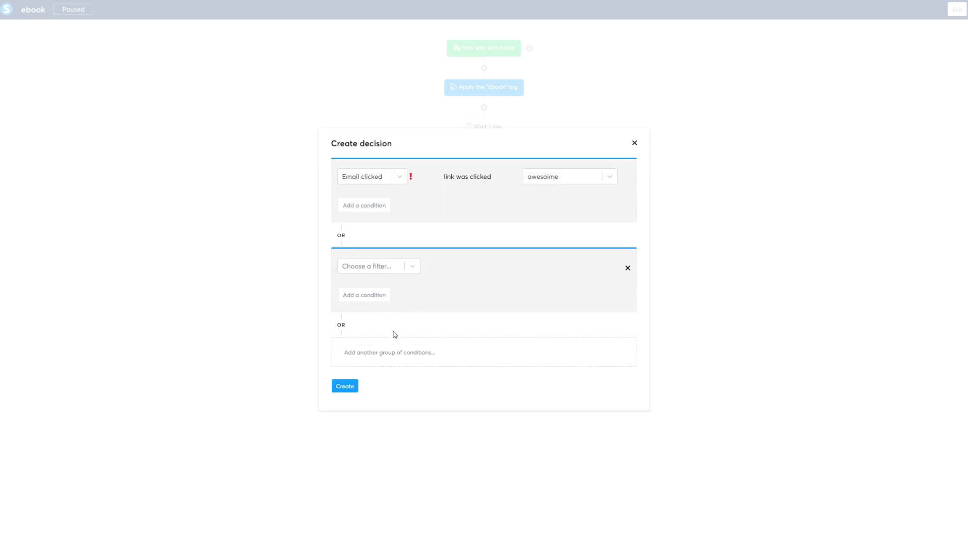
left_click(628, 268)
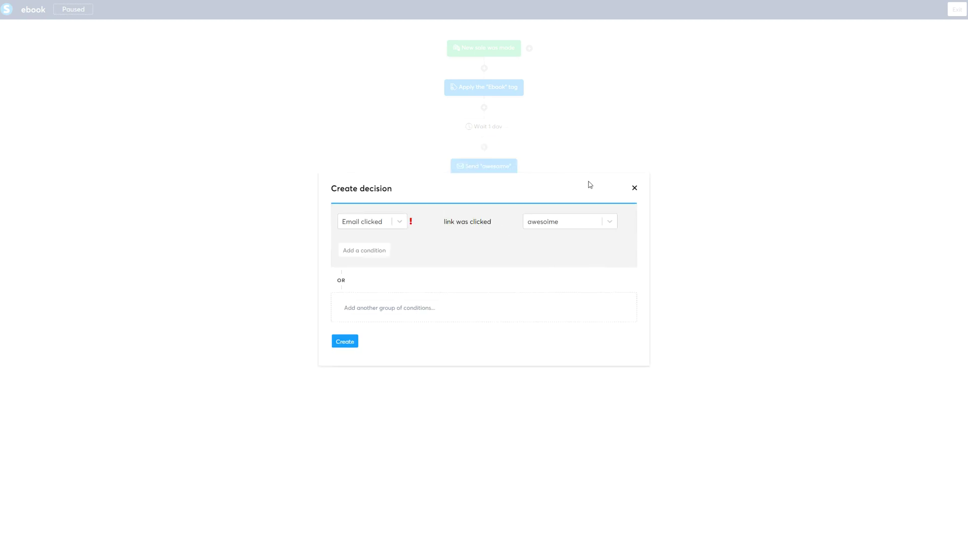
triple_click(465, 226)
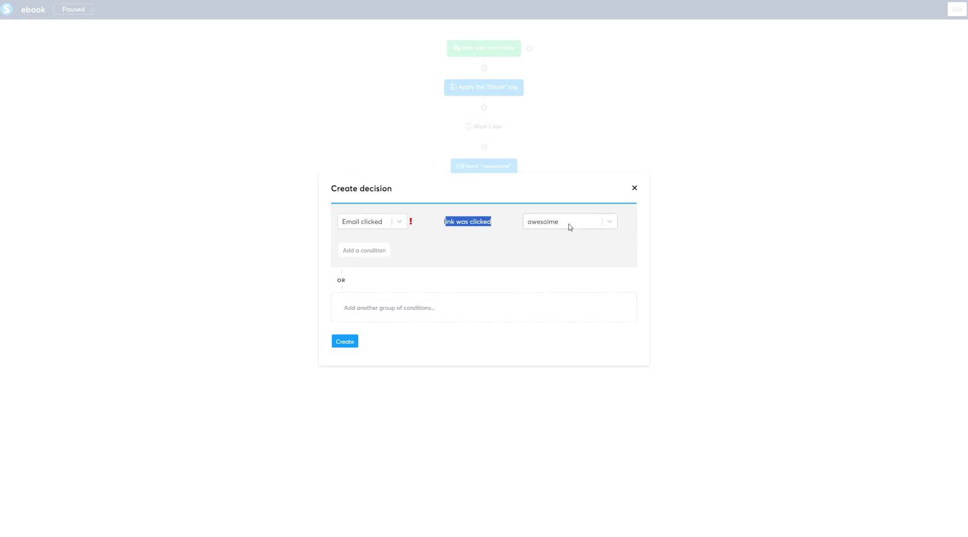
left_click(345, 339)
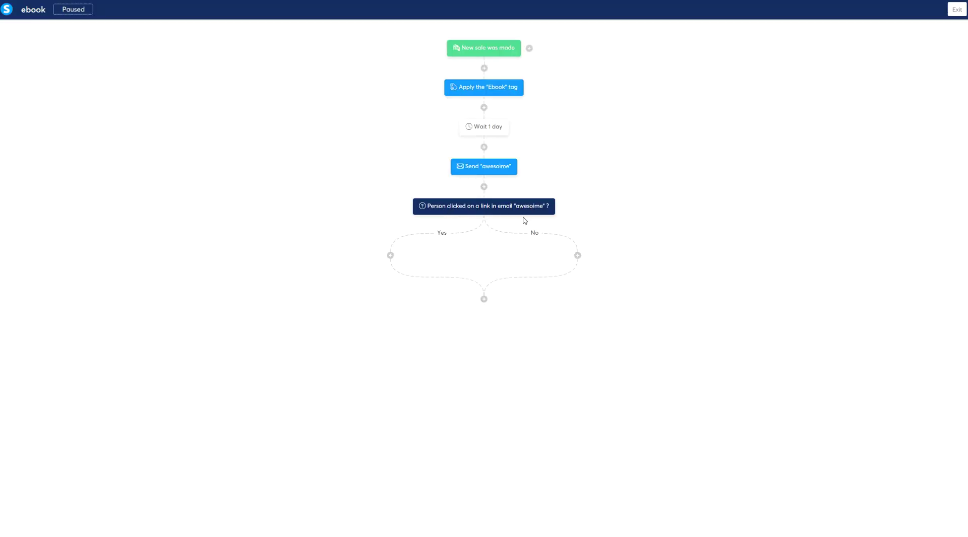
Step: Add an action on the Yes branch that applies the 'Ebook' tag
left_click(391, 255)
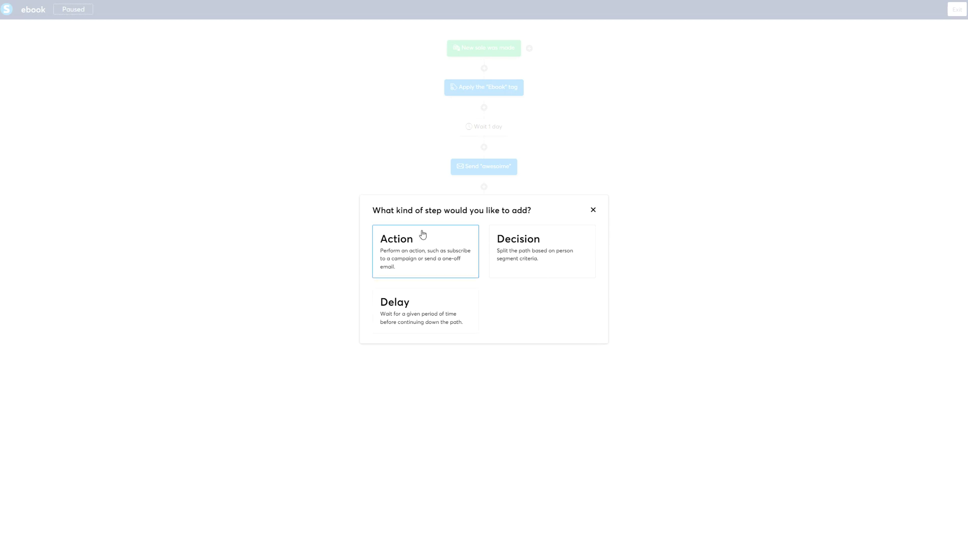
left_click(426, 251)
left_click(412, 247)
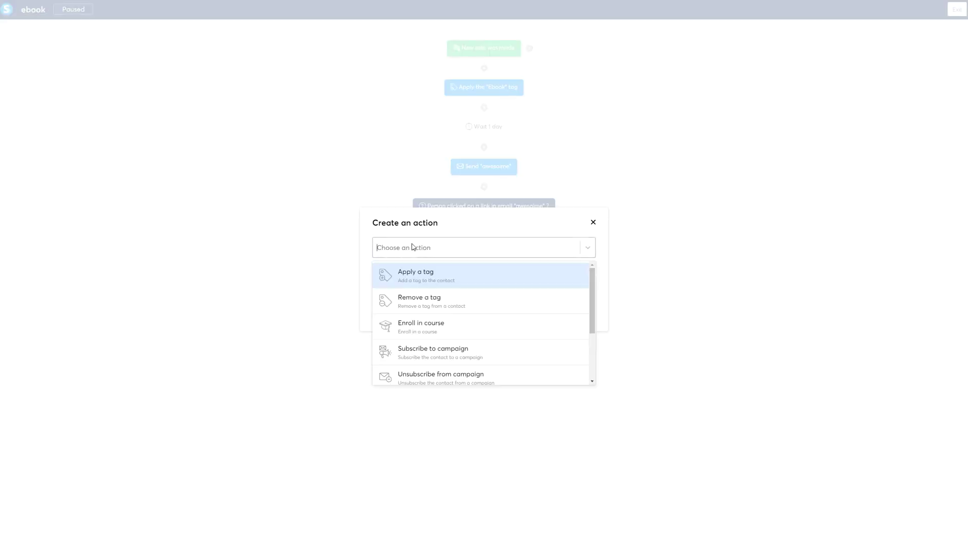
left_click(443, 283)
left_click(393, 279)
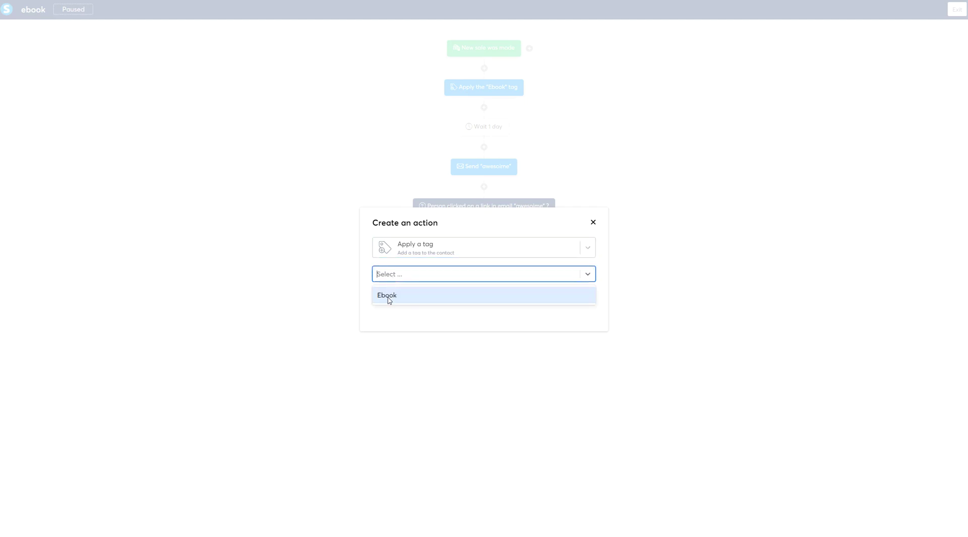
left_click(389, 299)
left_click(387, 297)
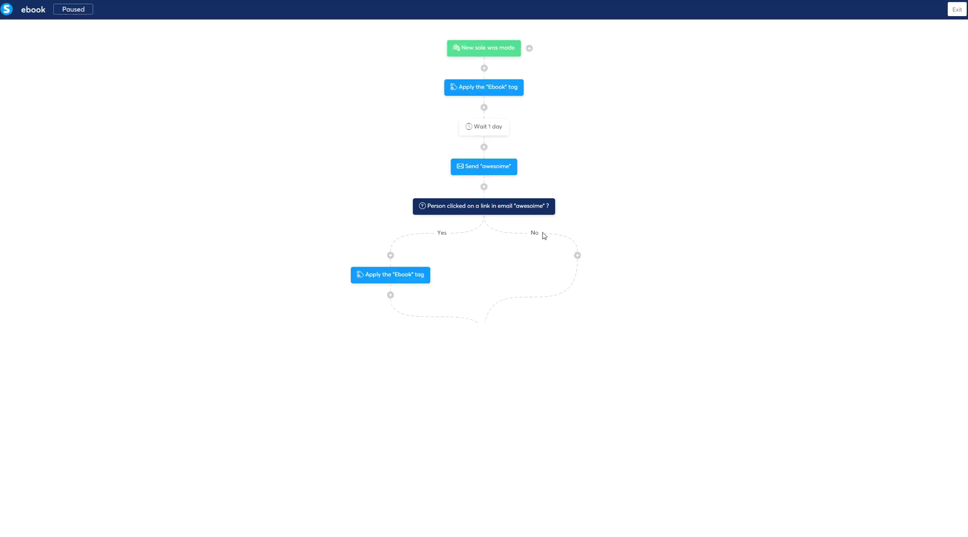
Step: Add a Send an email action with 'awesoime' on the No branch
left_click(577, 255)
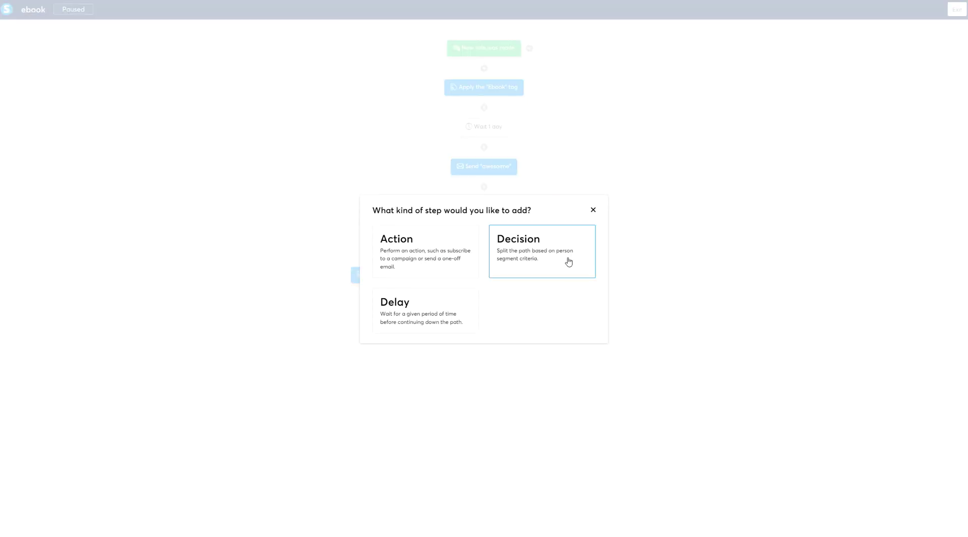
key("Escape")
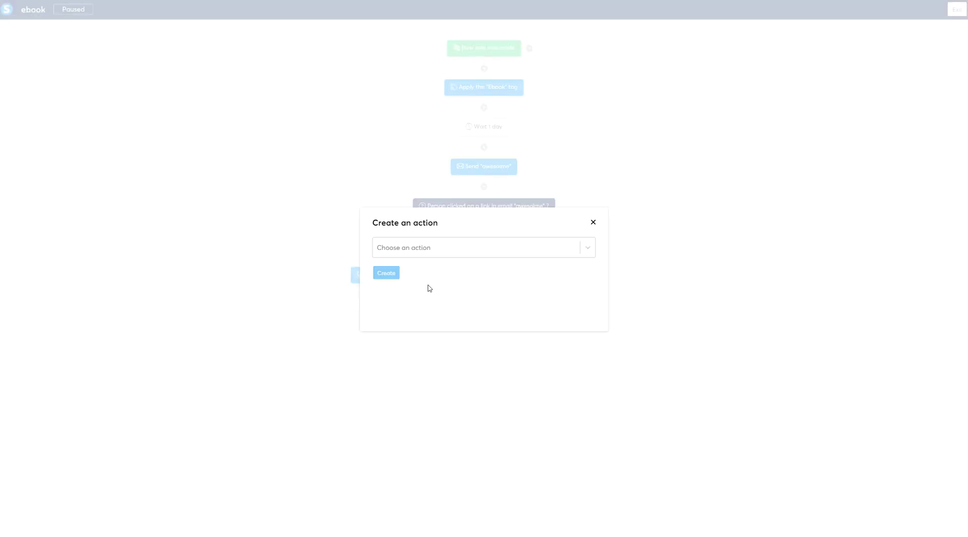
scroll(451, 334, "down", 3)
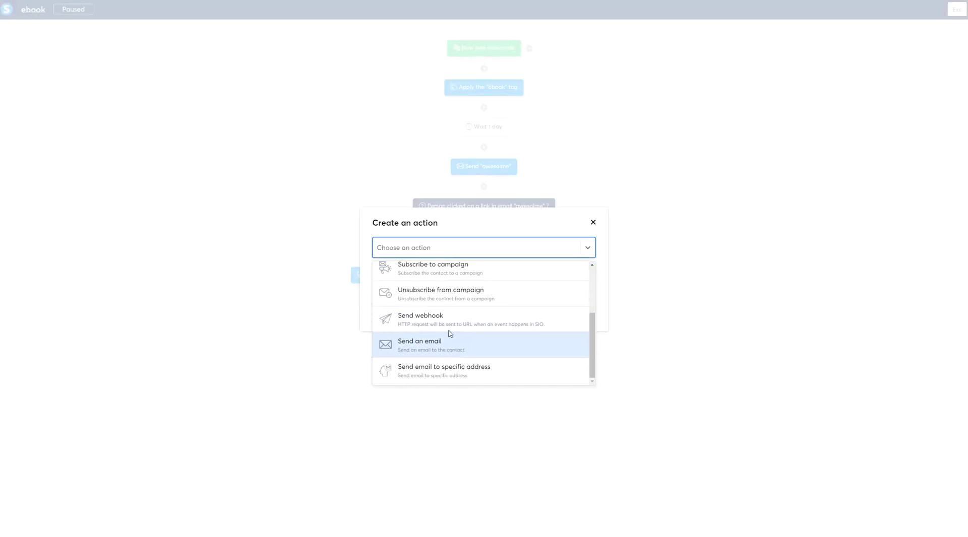
left_click(432, 345)
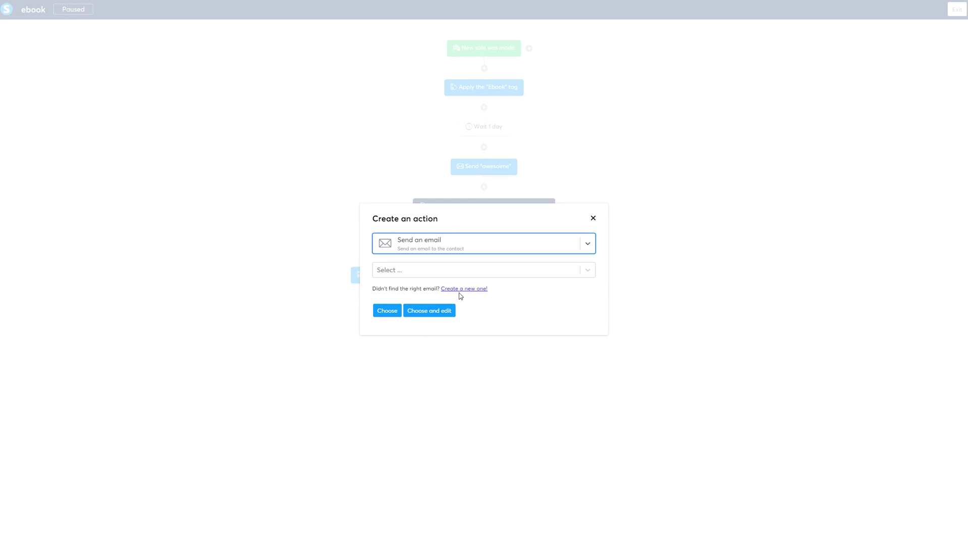
left_click(449, 272)
left_click(400, 291)
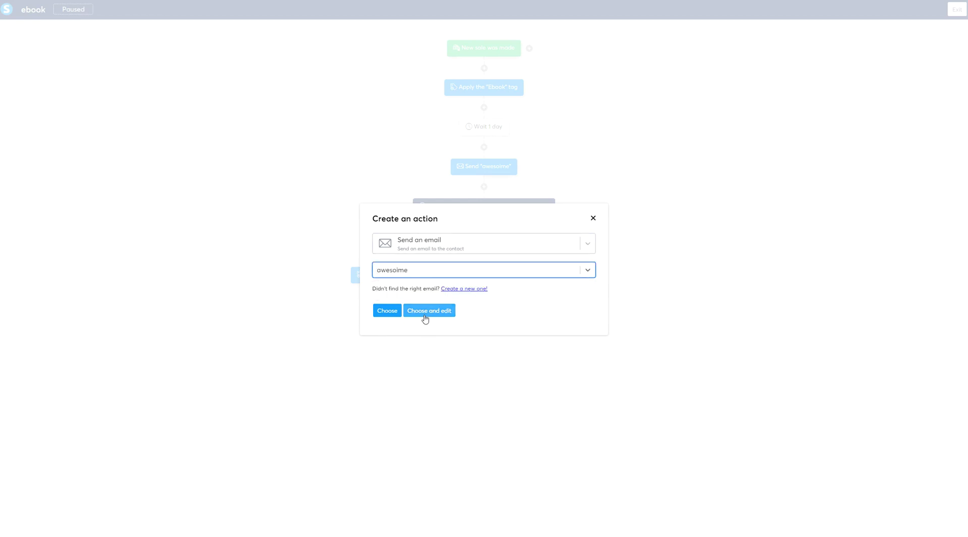
left_click(385, 312)
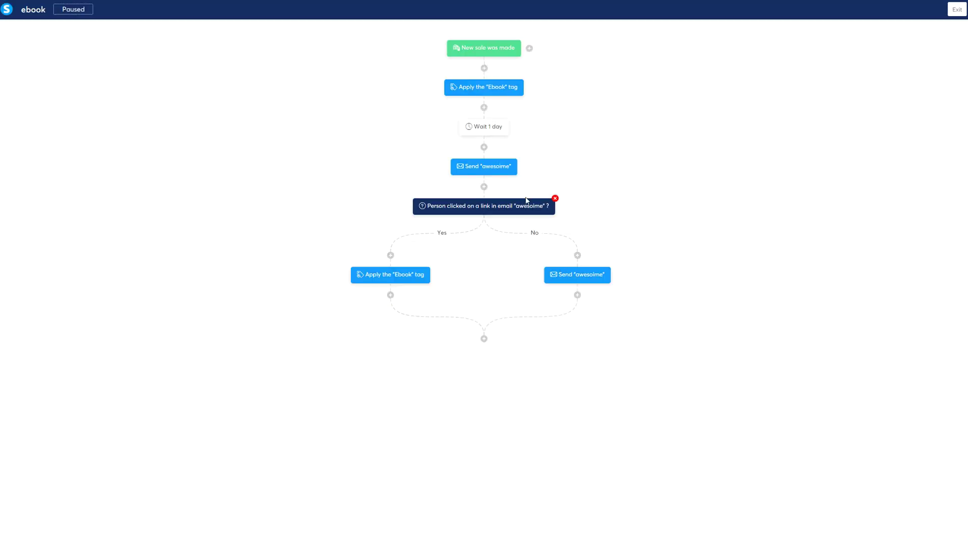
Step: Find the add-step point below the resent email, briefly checking the existing decision's condition
left_click(577, 296)
left_click(551, 184)
left_click(578, 296)
left_click(661, 231)
left_click(522, 212)
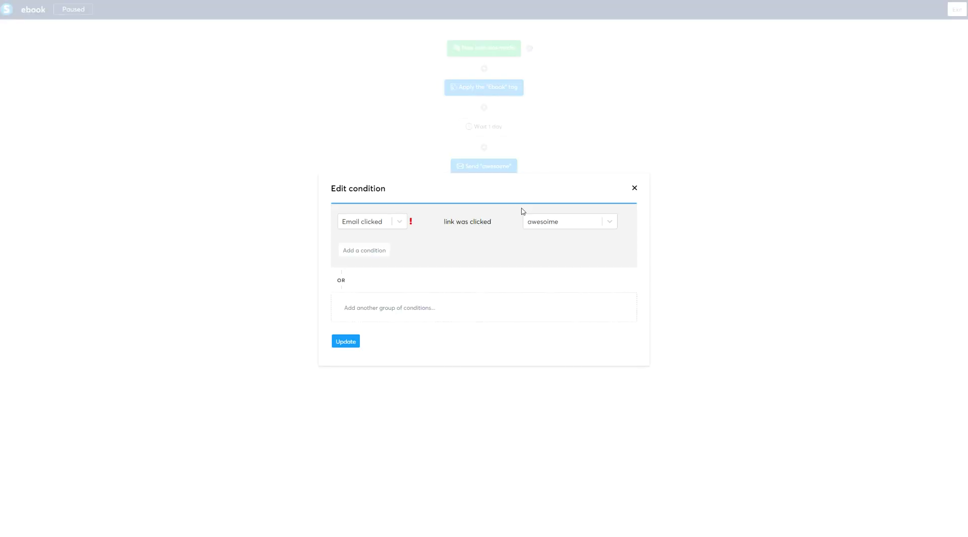
left_click(637, 188)
left_click(578, 296)
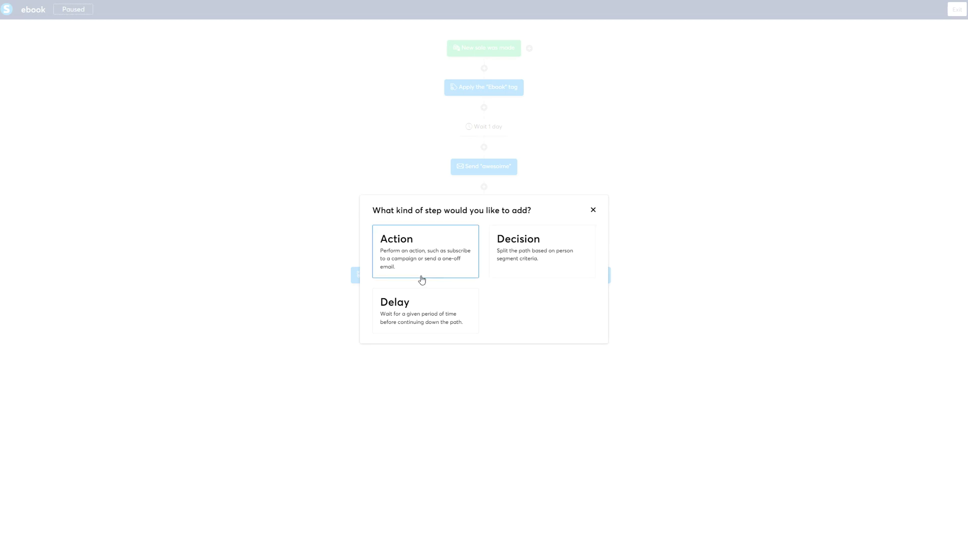
Step: Add a decision filtering on Email clicked for the 'awesoime' email
left_click(507, 274)
left_click(387, 223)
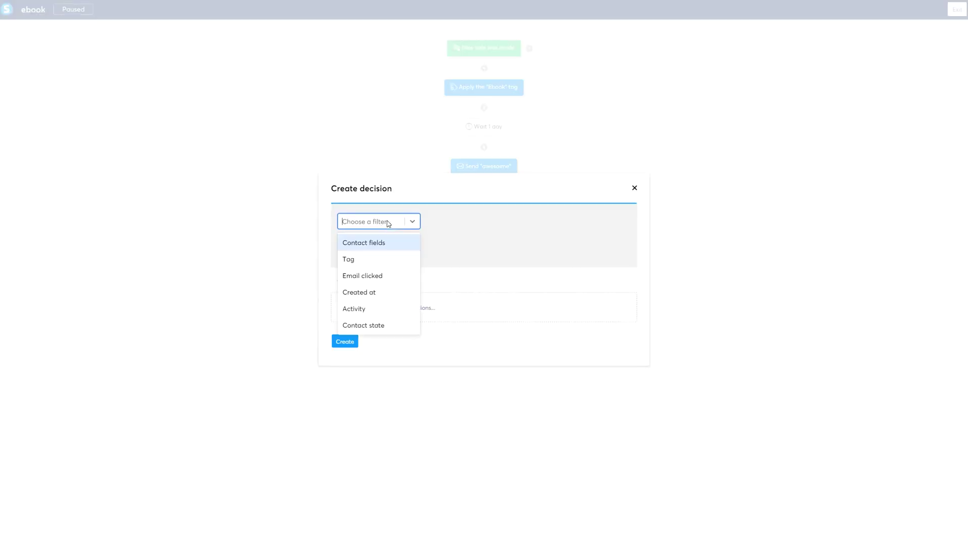
left_click(381, 277)
left_click(572, 222)
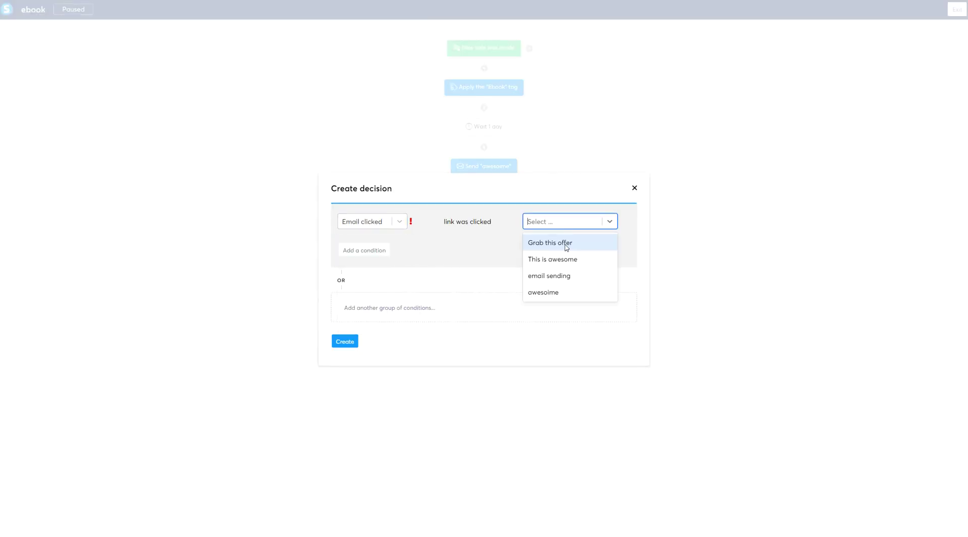
left_click(564, 293)
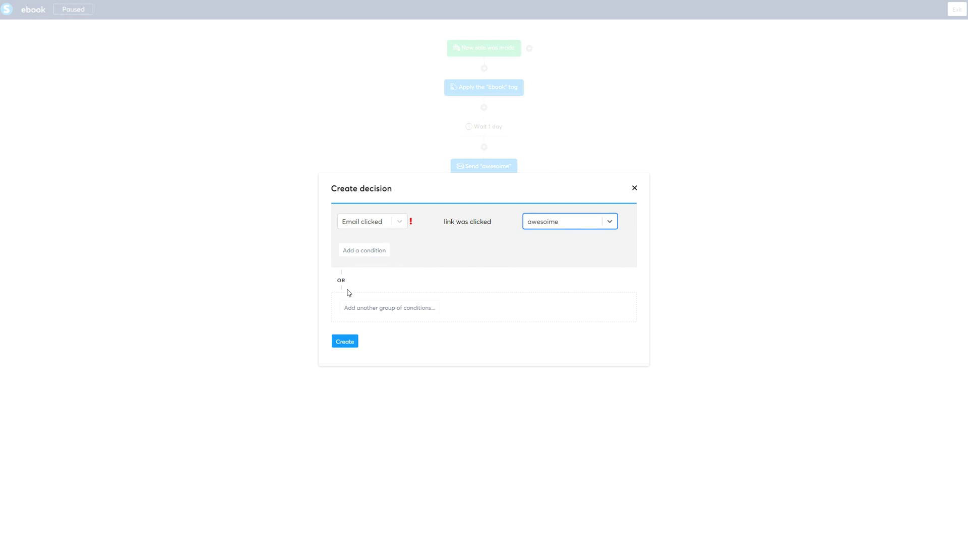
left_click(342, 344)
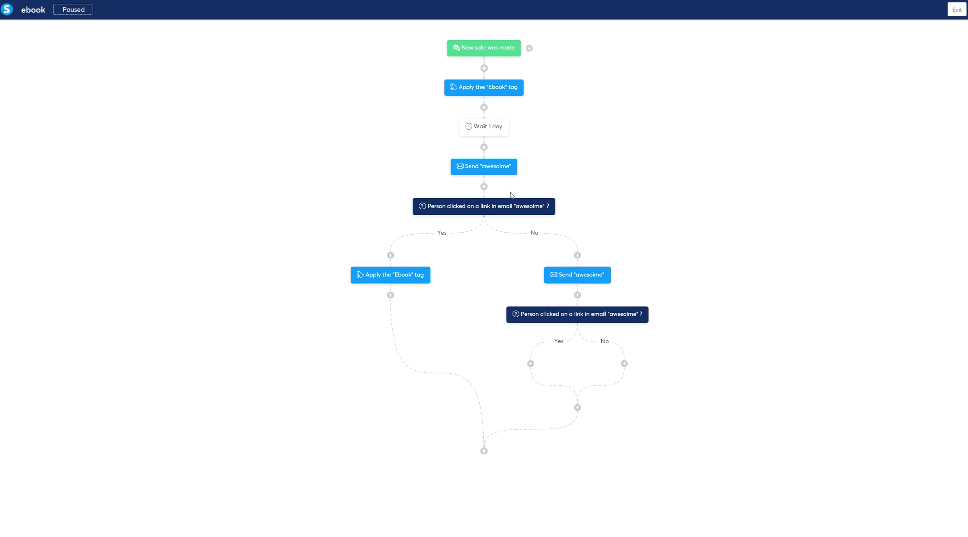
Step: Return to the Workflows list, activate the ebook workflow, and dismiss the notifications
mouse_move(523, 205)
mouse_move(470, 45)
left_click(71, 10)
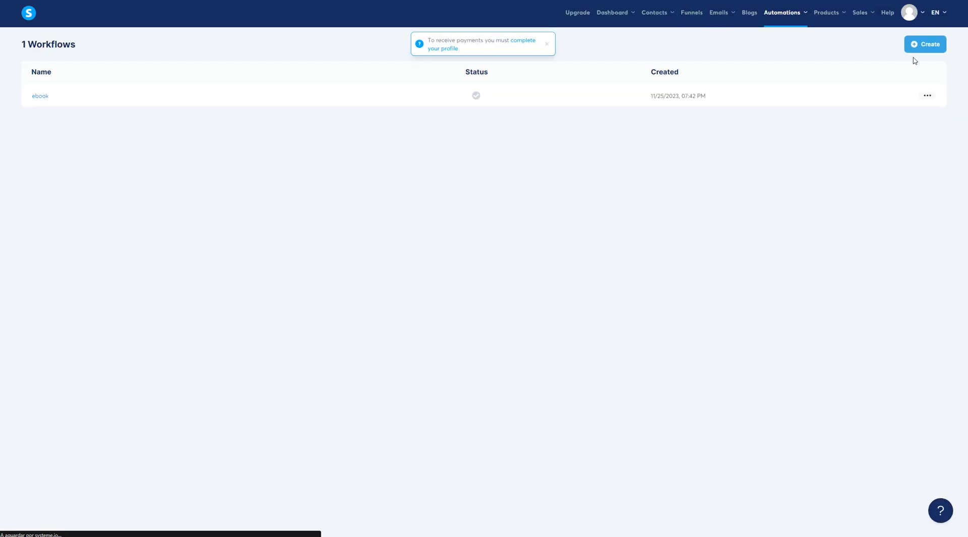
mouse_move(479, 101)
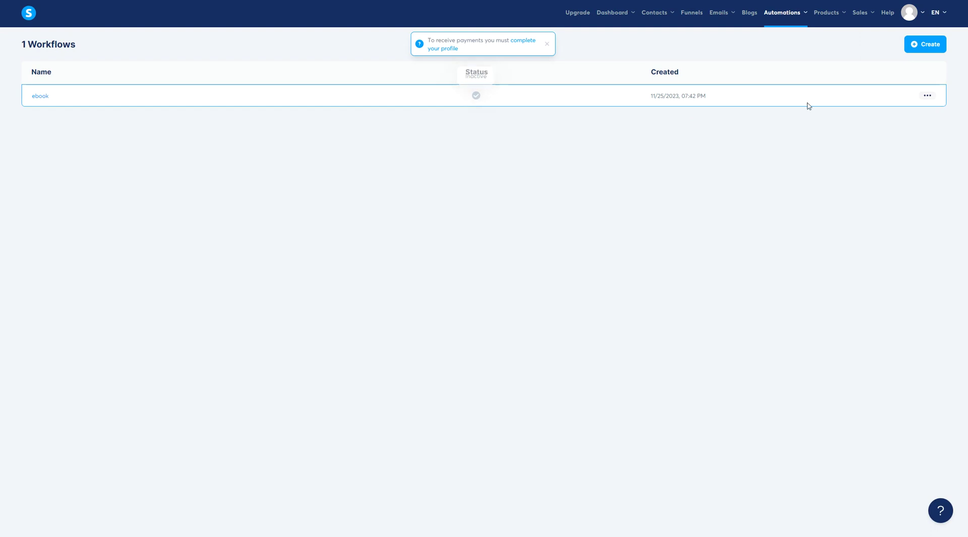
left_click(928, 96)
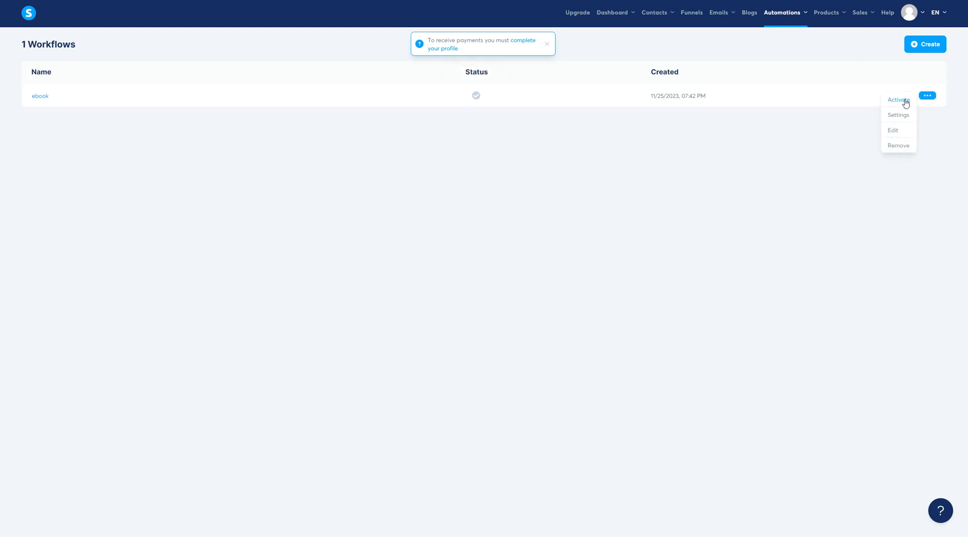
left_click(900, 100)
left_click(436, 296)
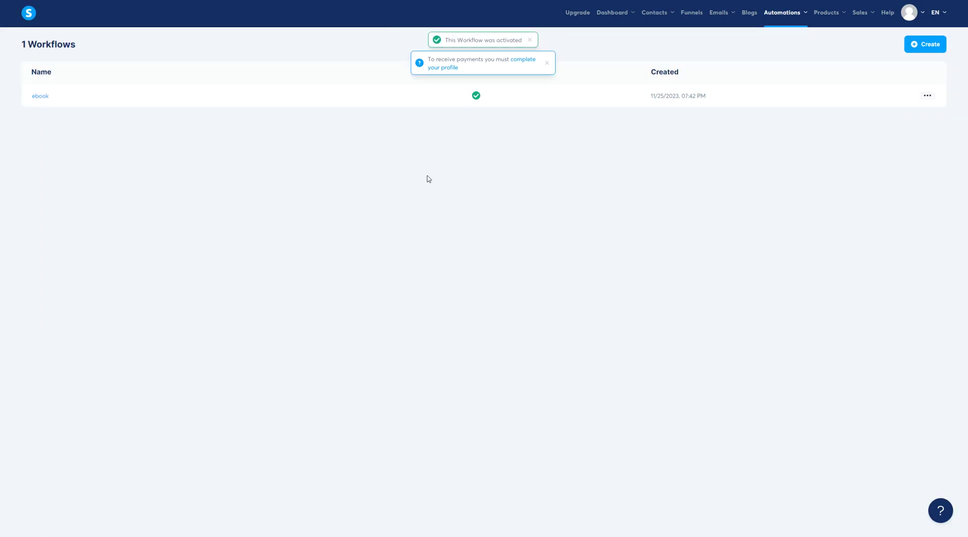
left_click(547, 61)
left_click(527, 37)
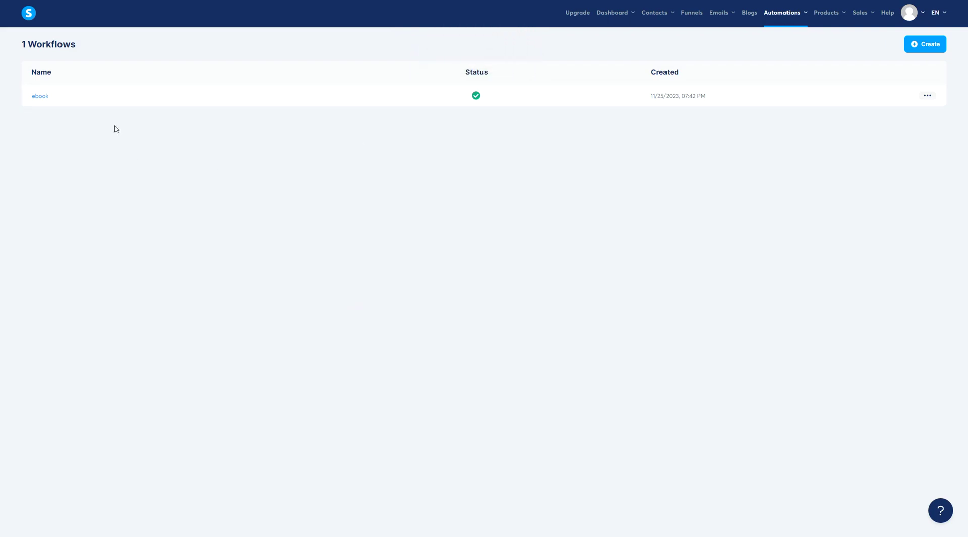
left_click(40, 96)
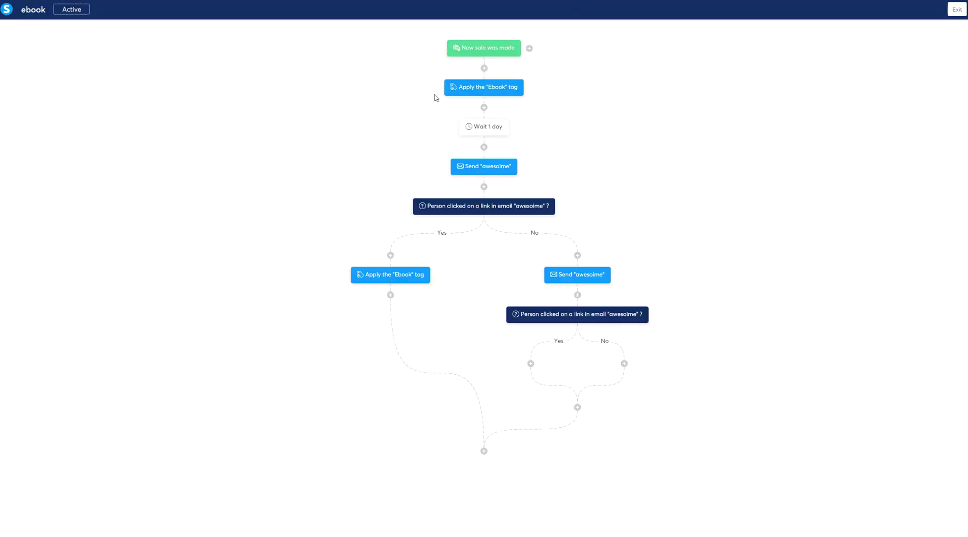
left_click(492, 53)
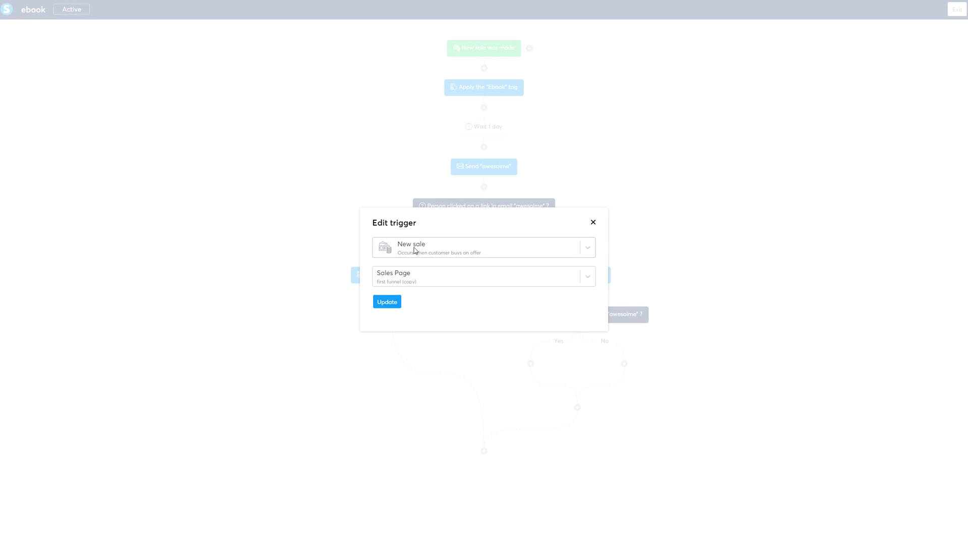
left_click(593, 222)
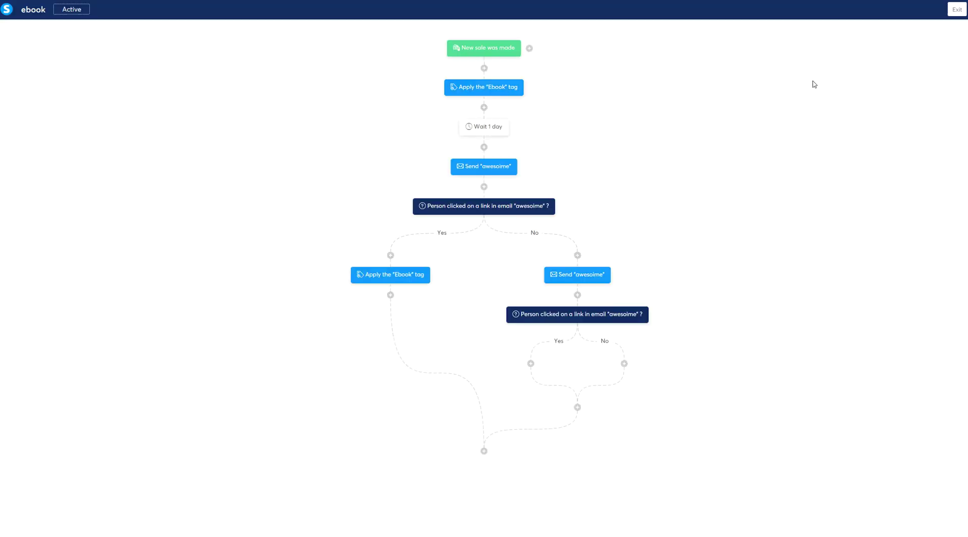
left_click(529, 49)
left_click(467, 250)
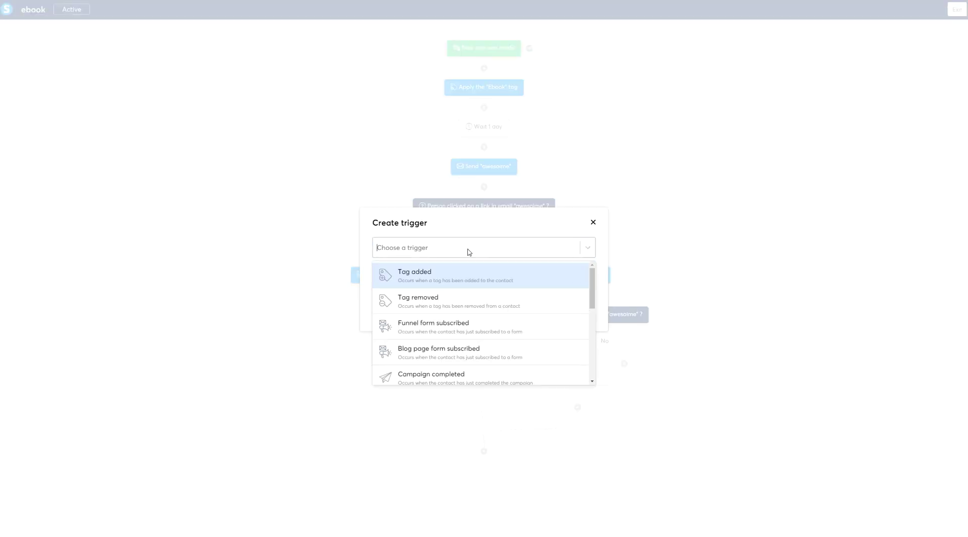
scroll(462, 277, "down", 4)
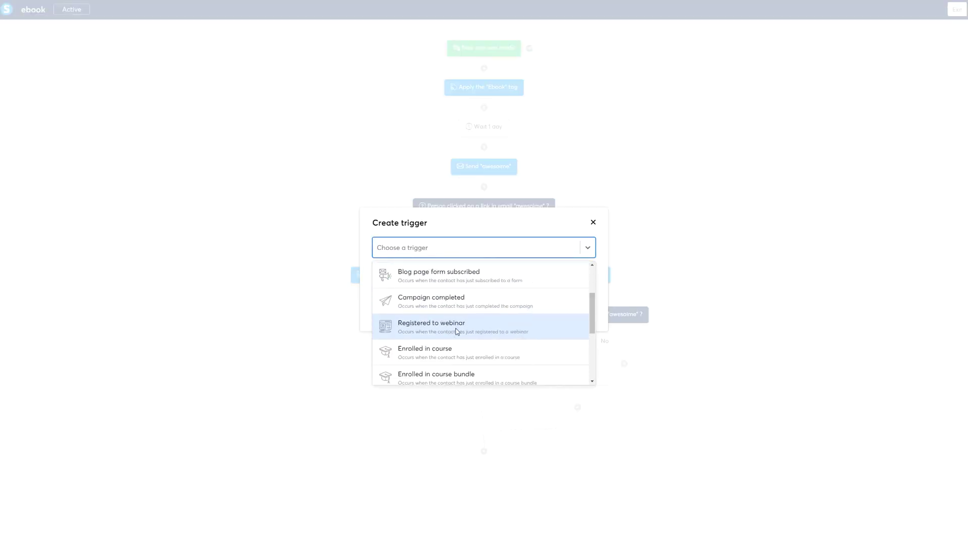
scroll(524, 345, "up", 5)
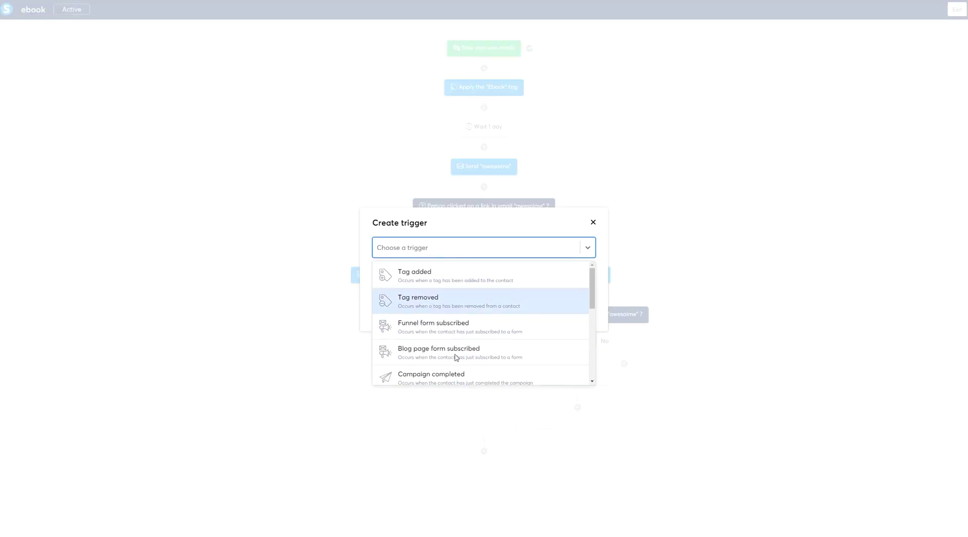
left_click(593, 222)
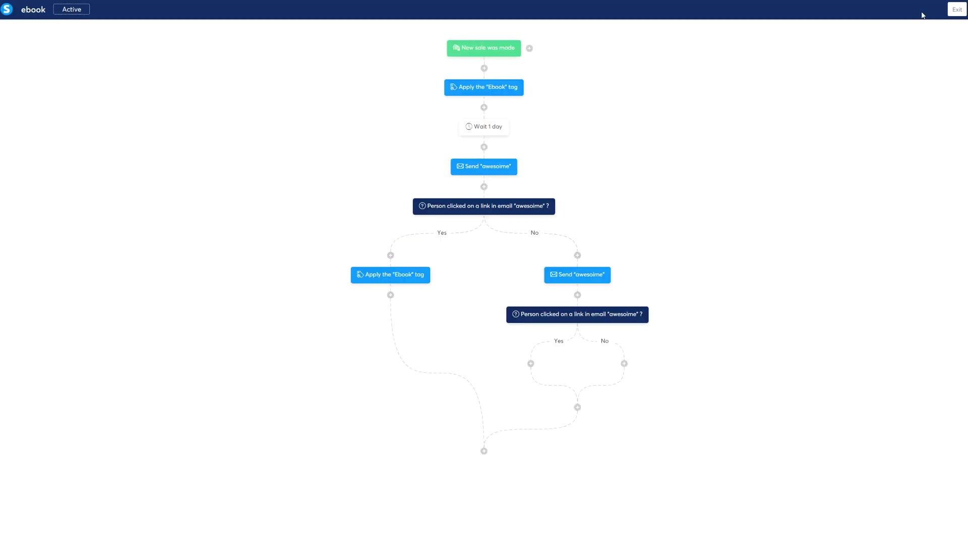
left_click(957, 10)
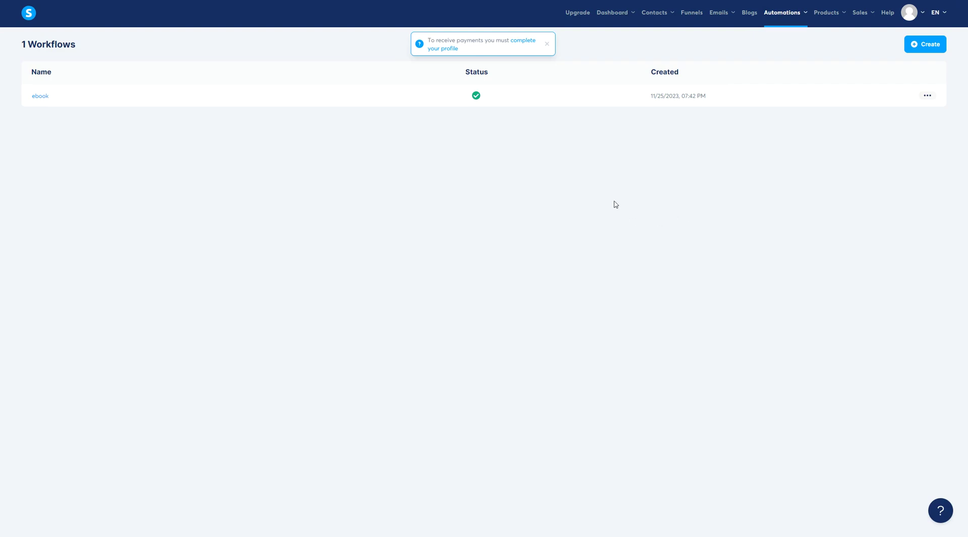
left_click(547, 44)
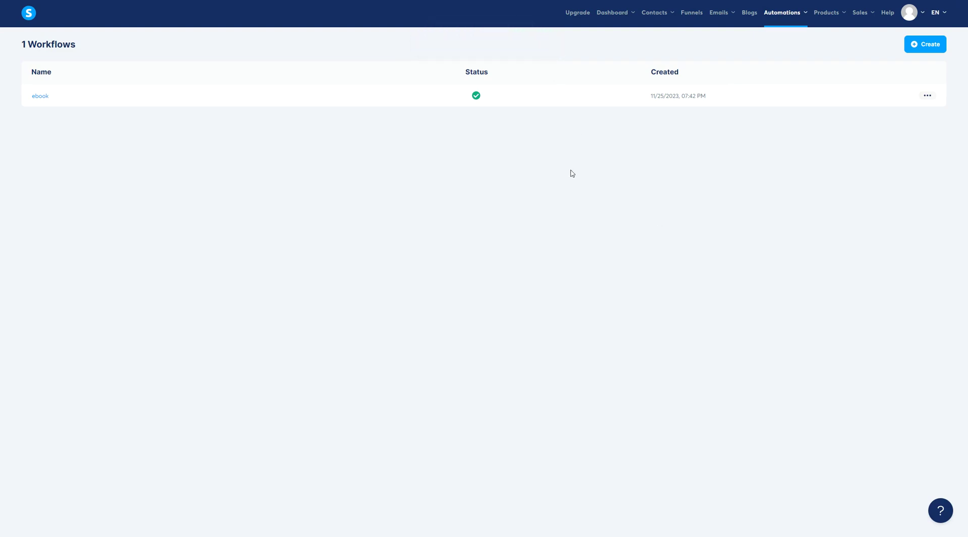